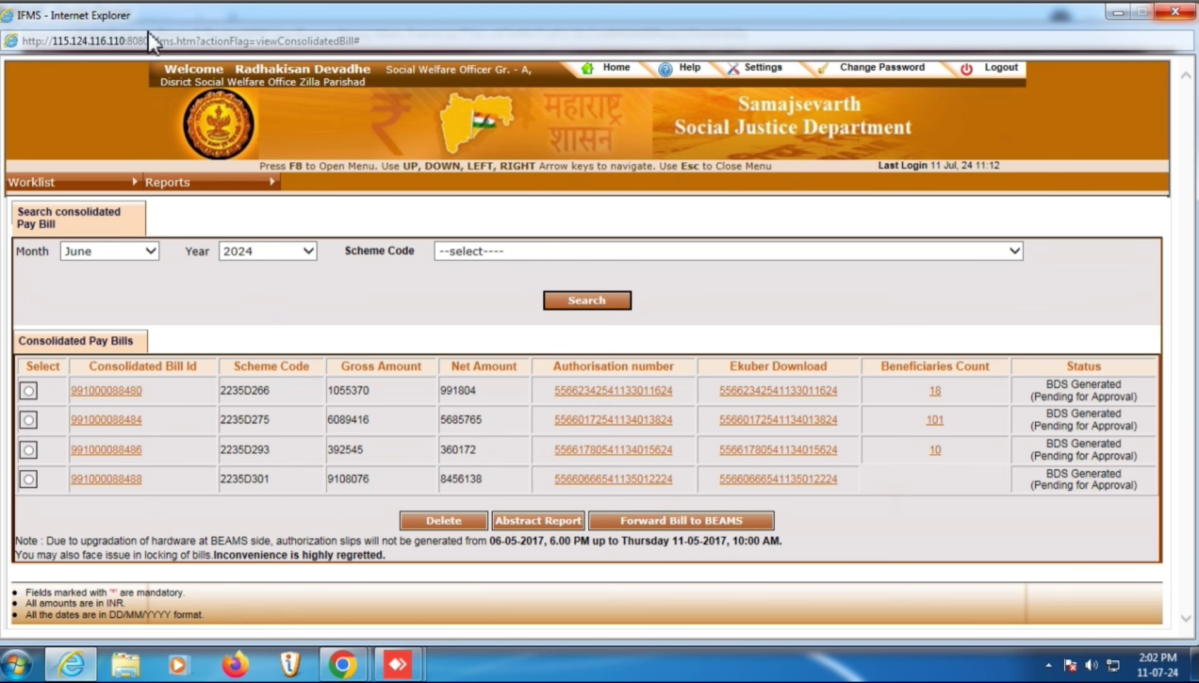
- Close the old Internet Explorer IFMS window to return to the Mahakosh portal in Chrome
{"action": "left_click", "coordinate": [1169, 13]}
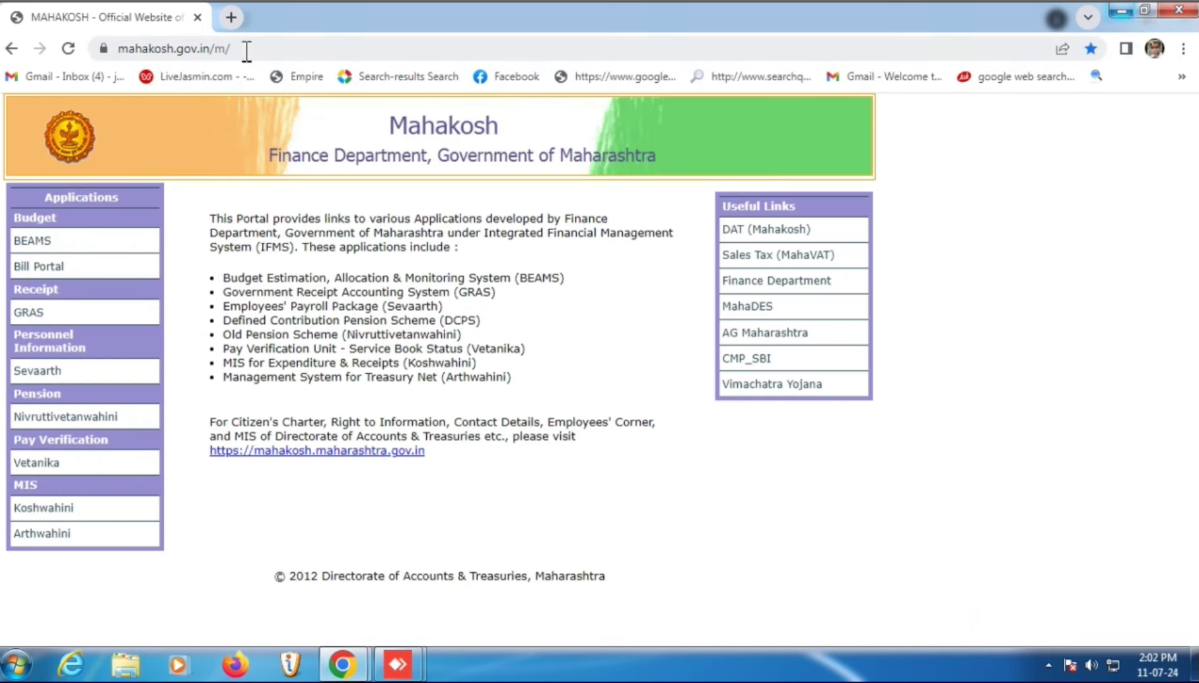
- Load 115.124.116.110:8080 in a new Chrome tab to reach the Samajsevarth login page
{"action": "left_click", "coordinate": [246, 49]}
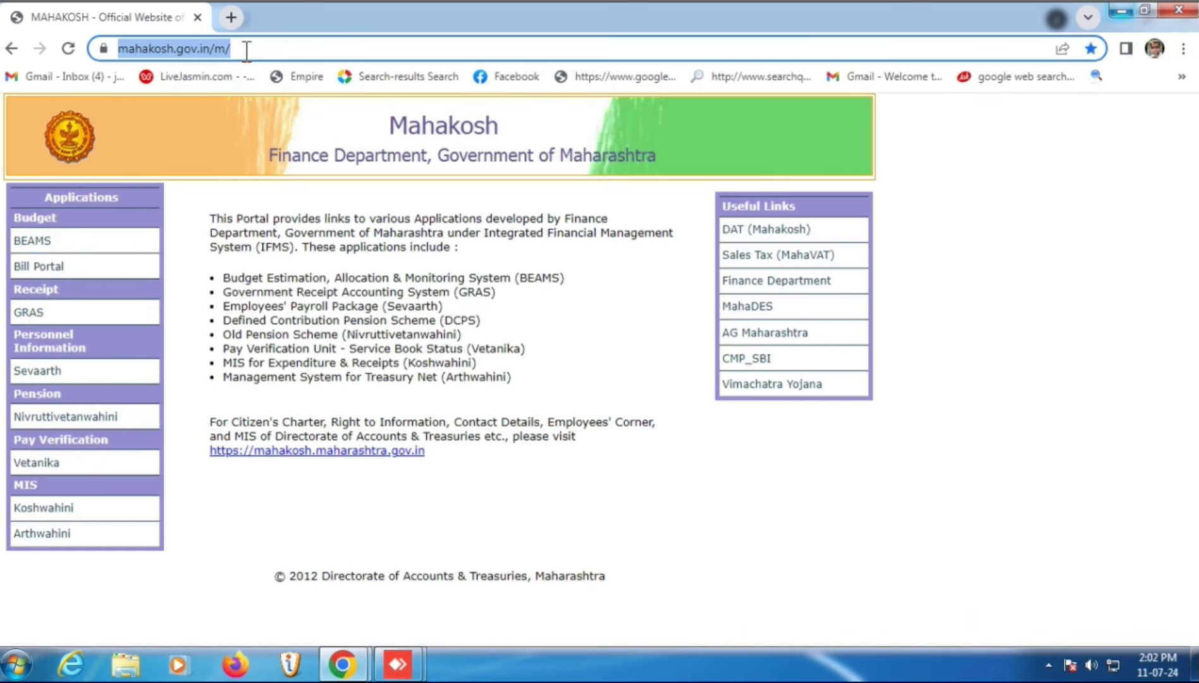
{"action": "left_click", "coordinate": [231, 18]}
{"action": "type", "text": "115.124.116.110:8080"}
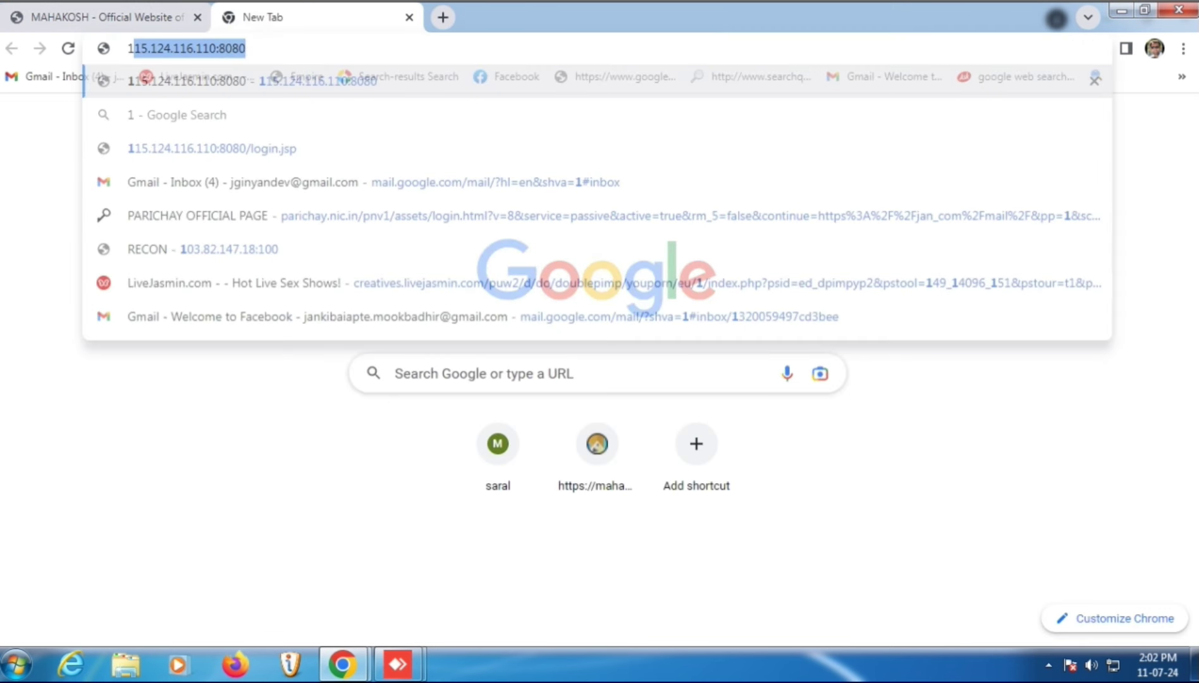
{"action": "key", "text": "Return"}
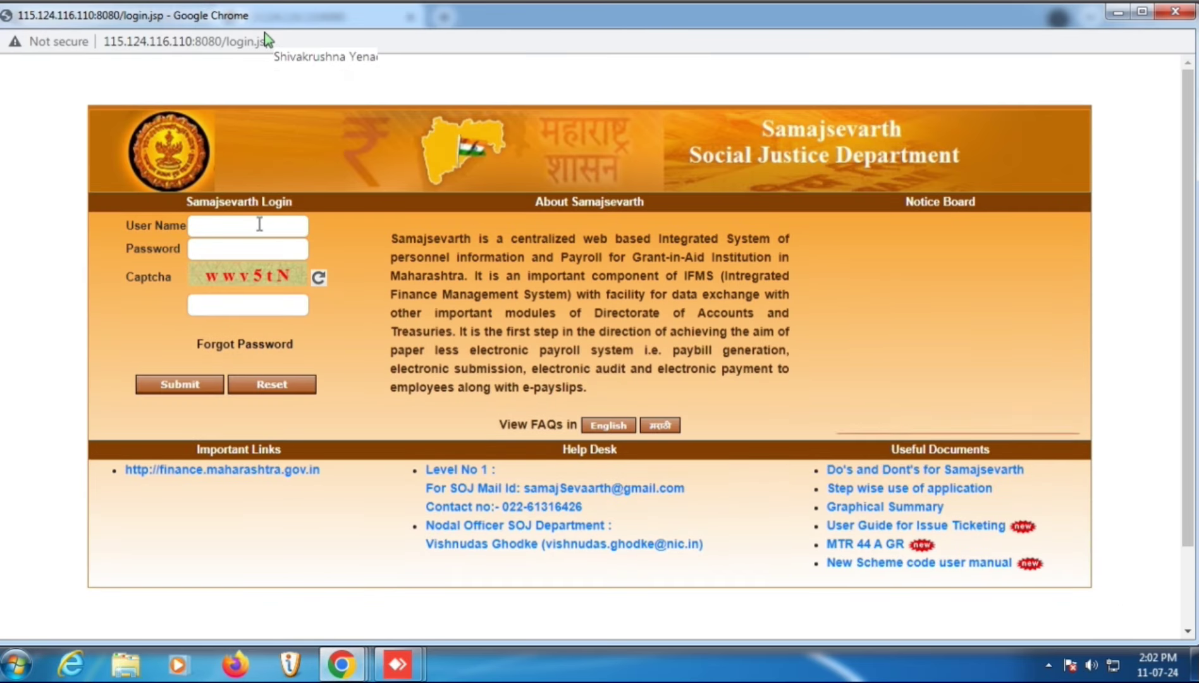
- Enter the user name, password and captcha code, then submit the login
{"action": "left_click", "coordinate": [260, 225]}
{"action": "key", "text": "Tab"}
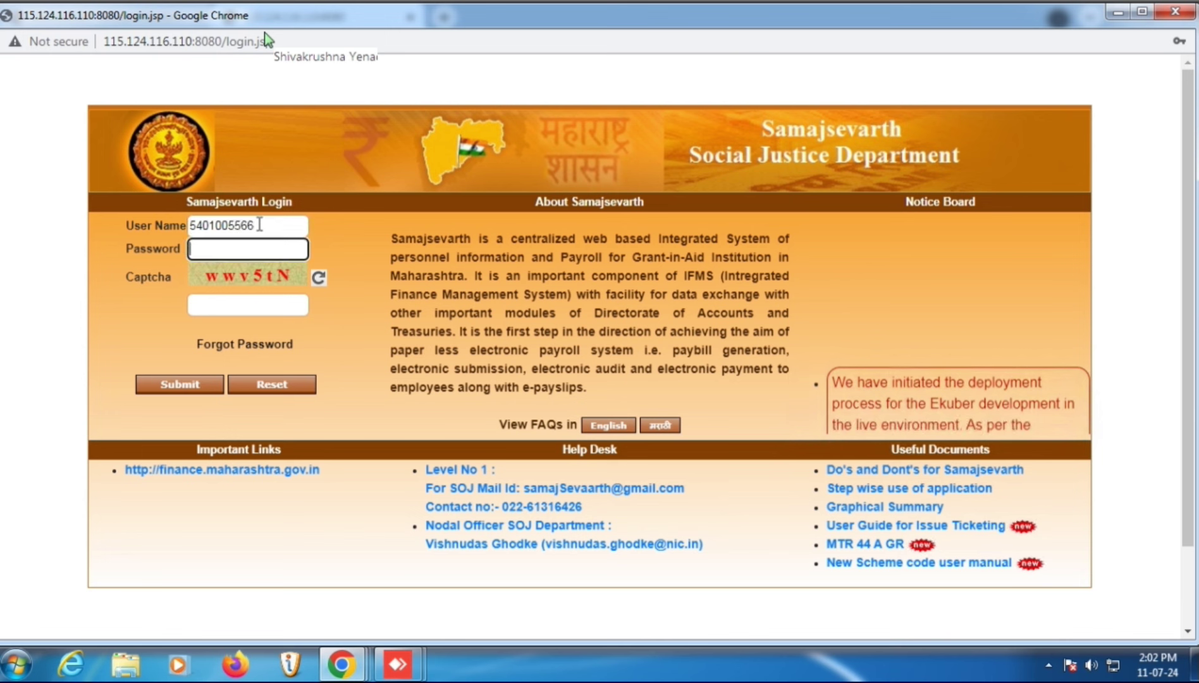
{"action": "type", "text": "***"}
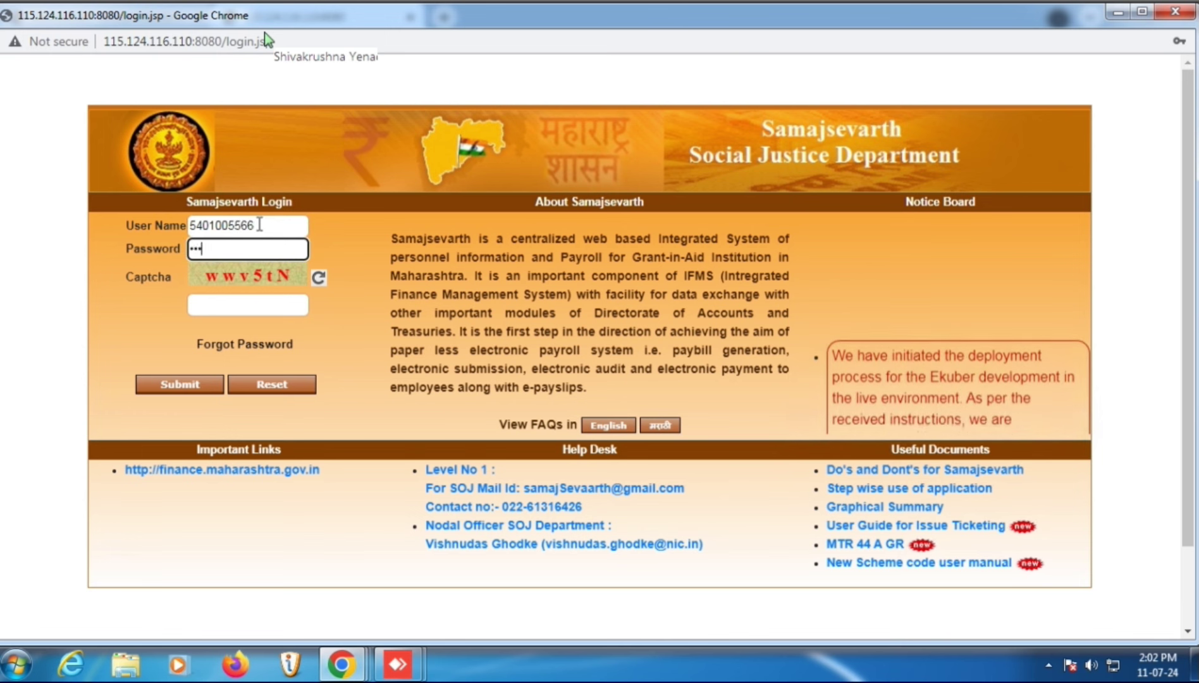
{"action": "type", "text": "*****"}
{"action": "key", "text": "Tab"}
{"action": "type", "text": "w"}
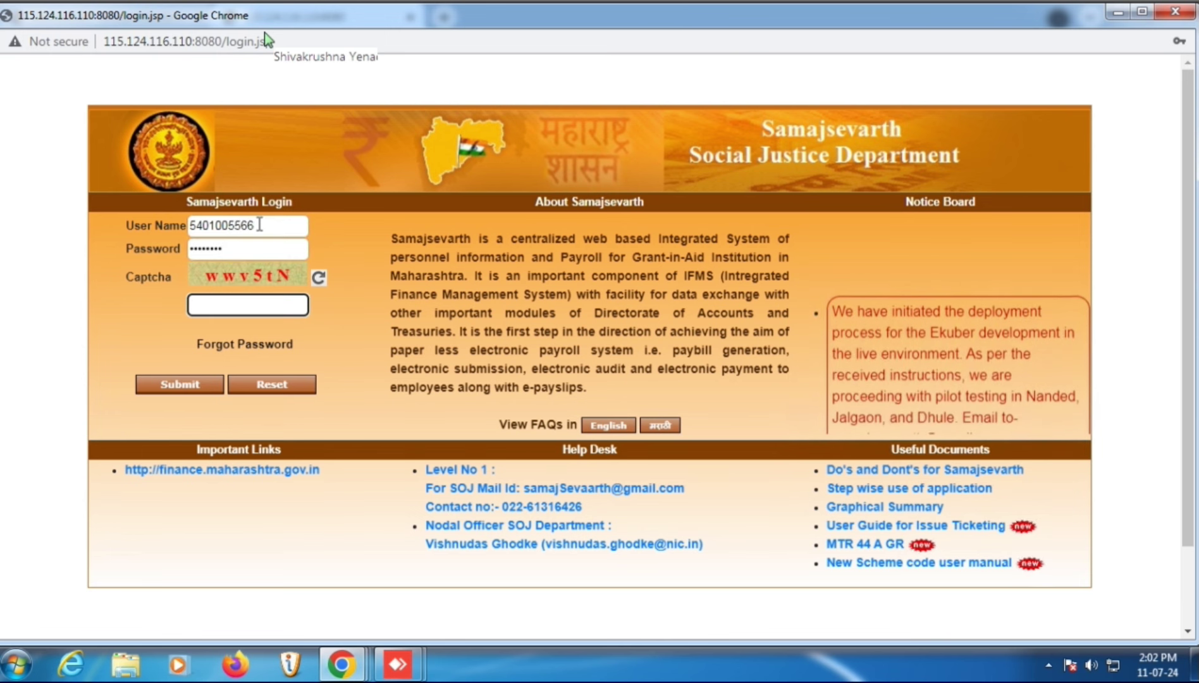
{"action": "type", "text": "w"}
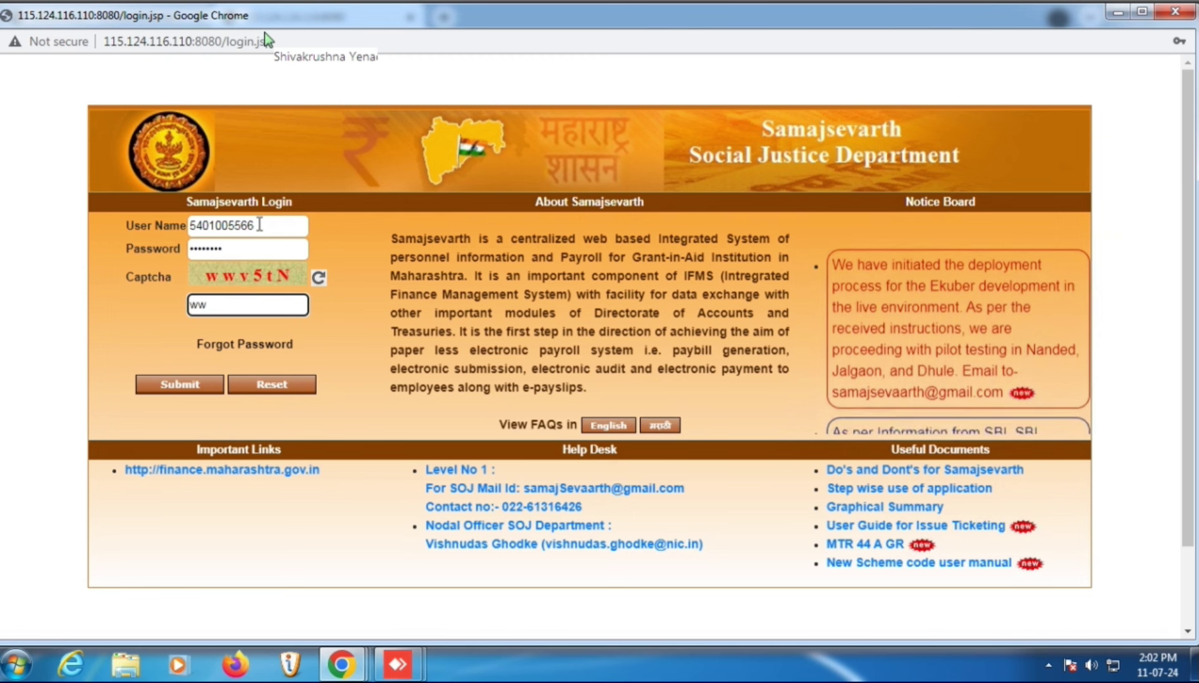
{"action": "type", "text": "5tN"}
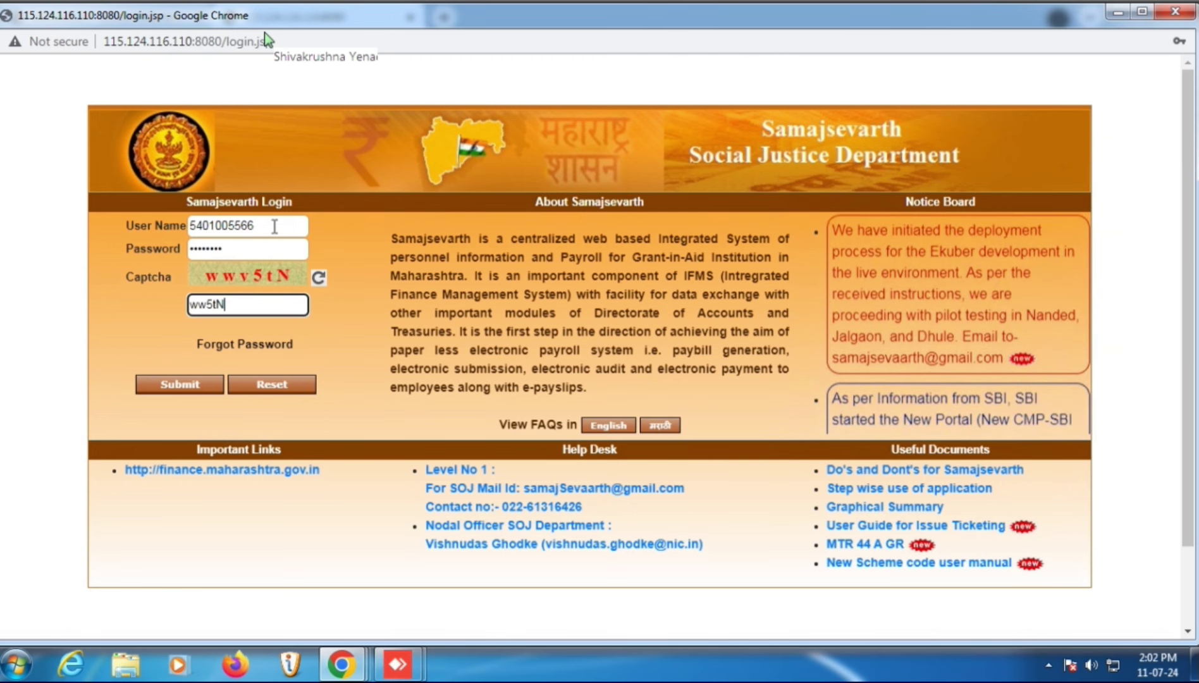
{"action": "left_click", "coordinate": [195, 386]}
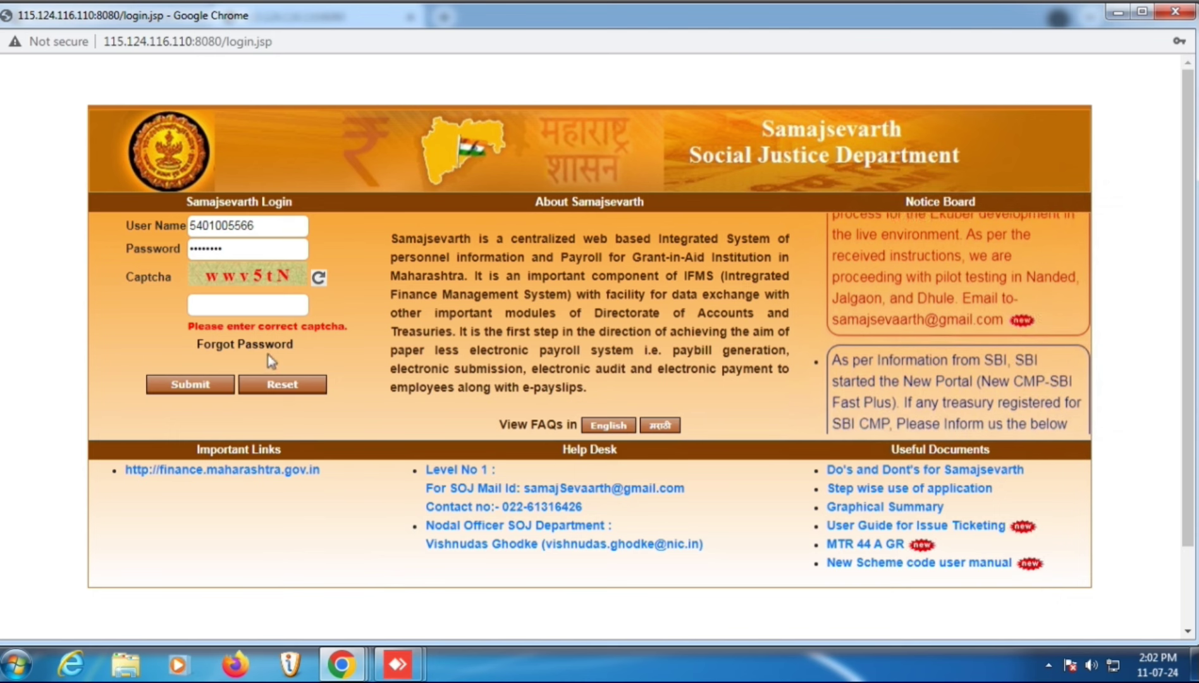
- After the login errors, re-enter the credentials and a fresh captcha, then submit again
{"action": "left_click", "coordinate": [249, 312]}
{"action": "type", "text": "wwv5tN"}
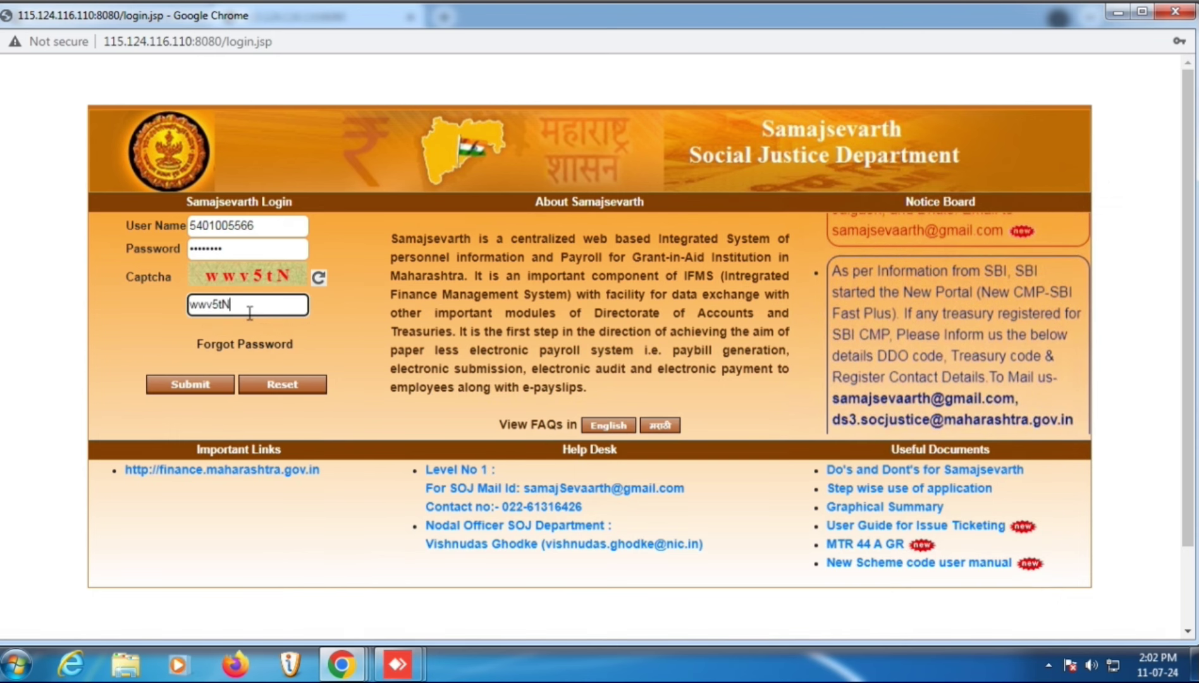
{"action": "left_click", "coordinate": [163, 387]}
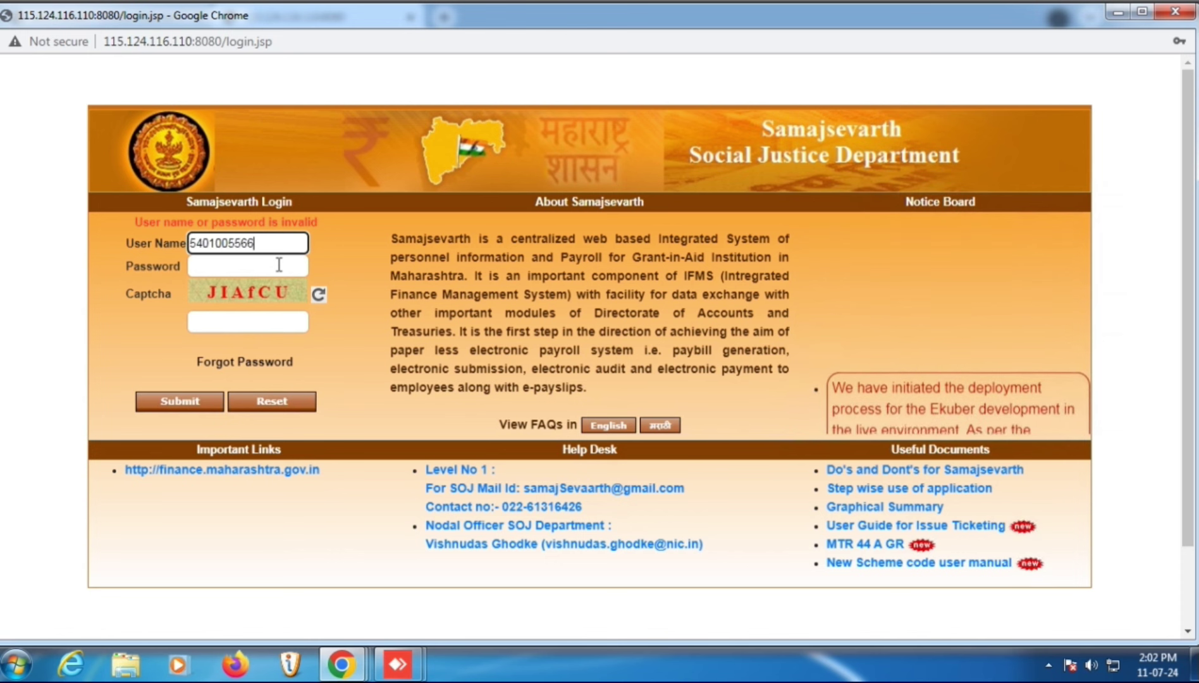
{"action": "left_click", "coordinate": [279, 265]}
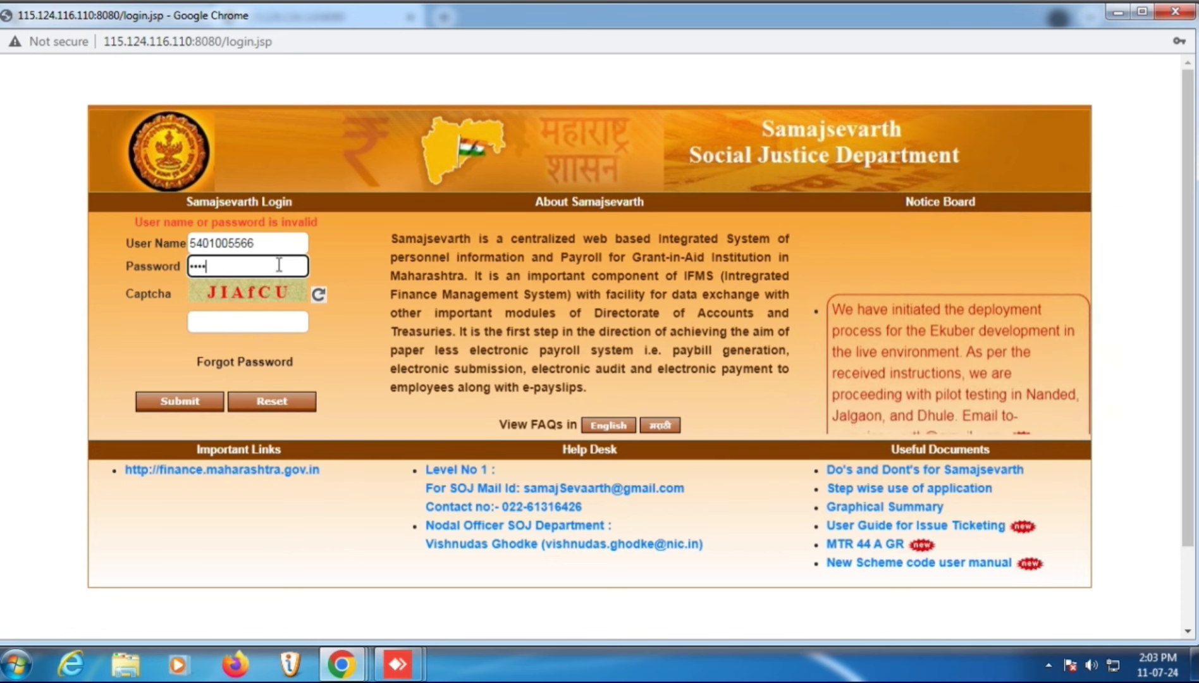
{"action": "key", "text": "Tab"}
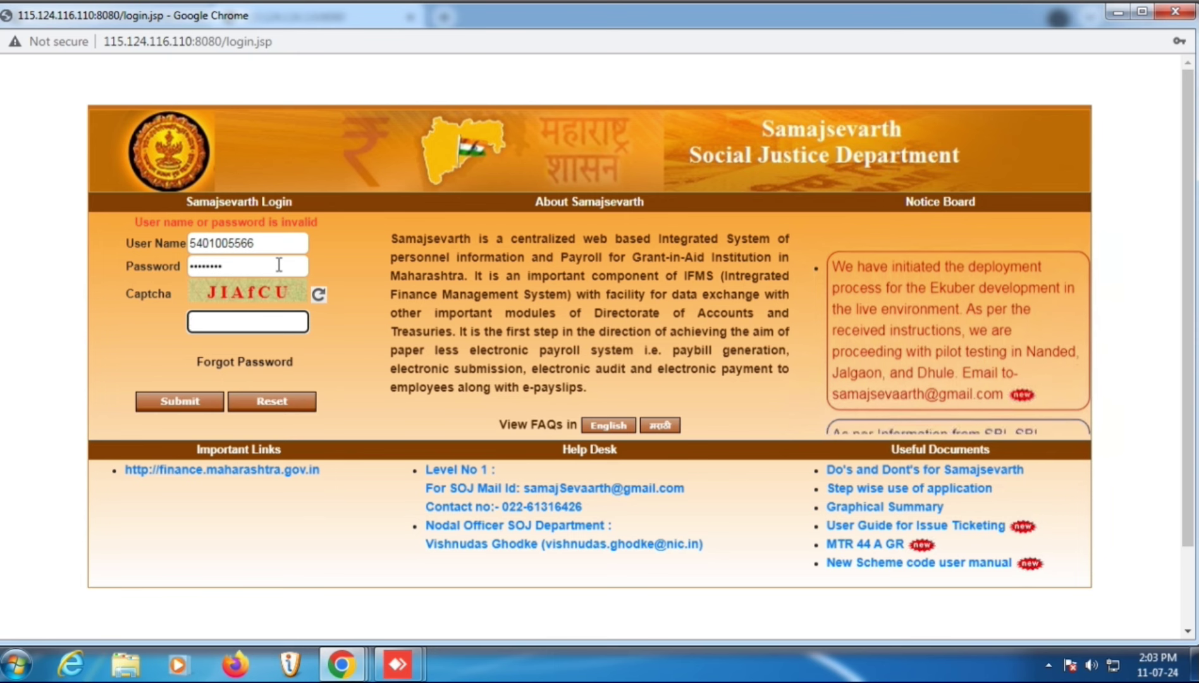
{"action": "type", "text": "JIAfCU"}
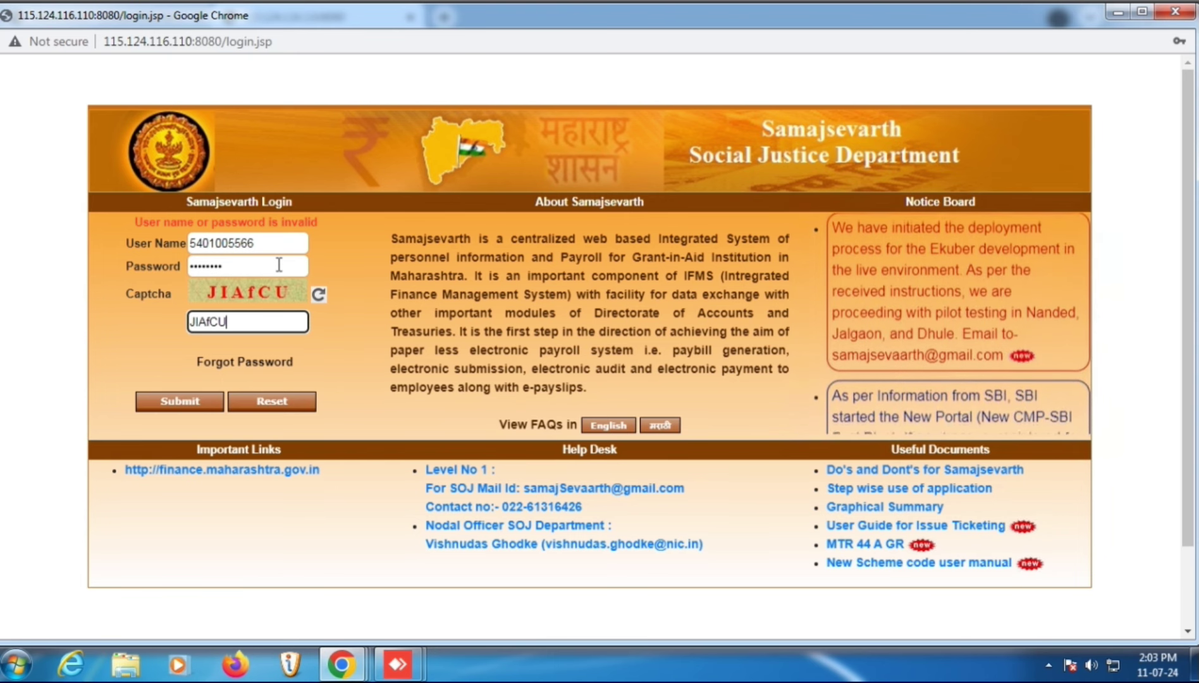
{"action": "left_click", "coordinate": [167, 399]}
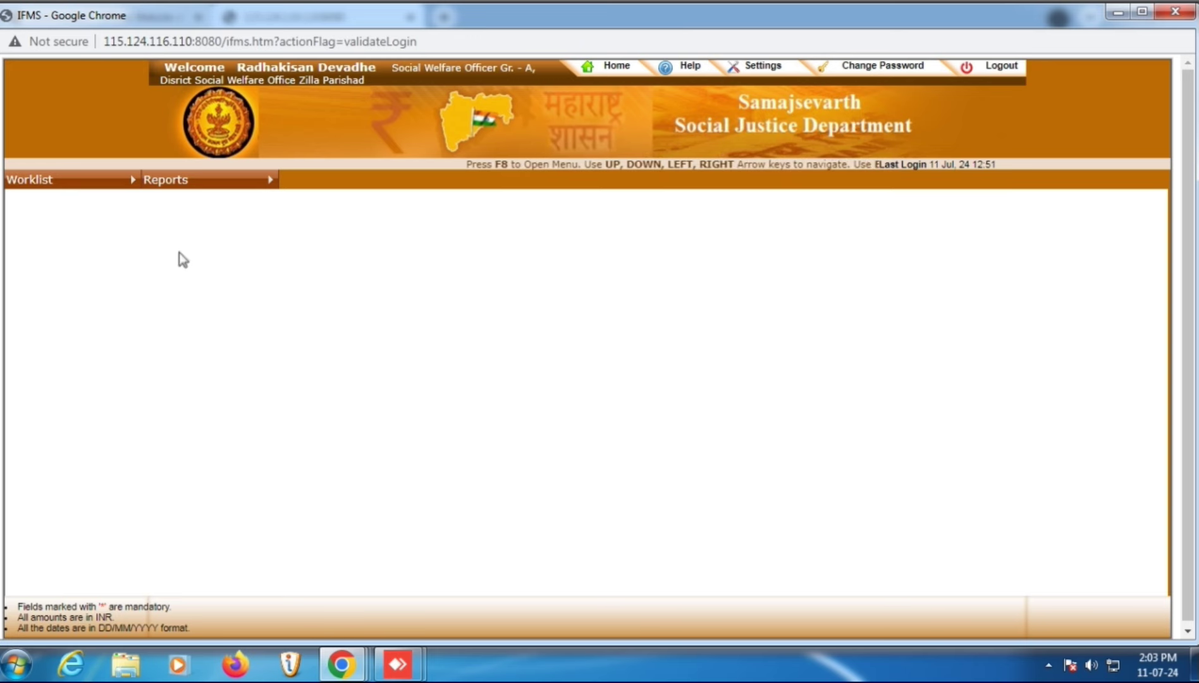
{"action": "left_click", "coordinate": [100, 187]}
{"action": "mouse_move", "coordinate": [111, 221]}
{"action": "mouse_move", "coordinate": [316, 264]}
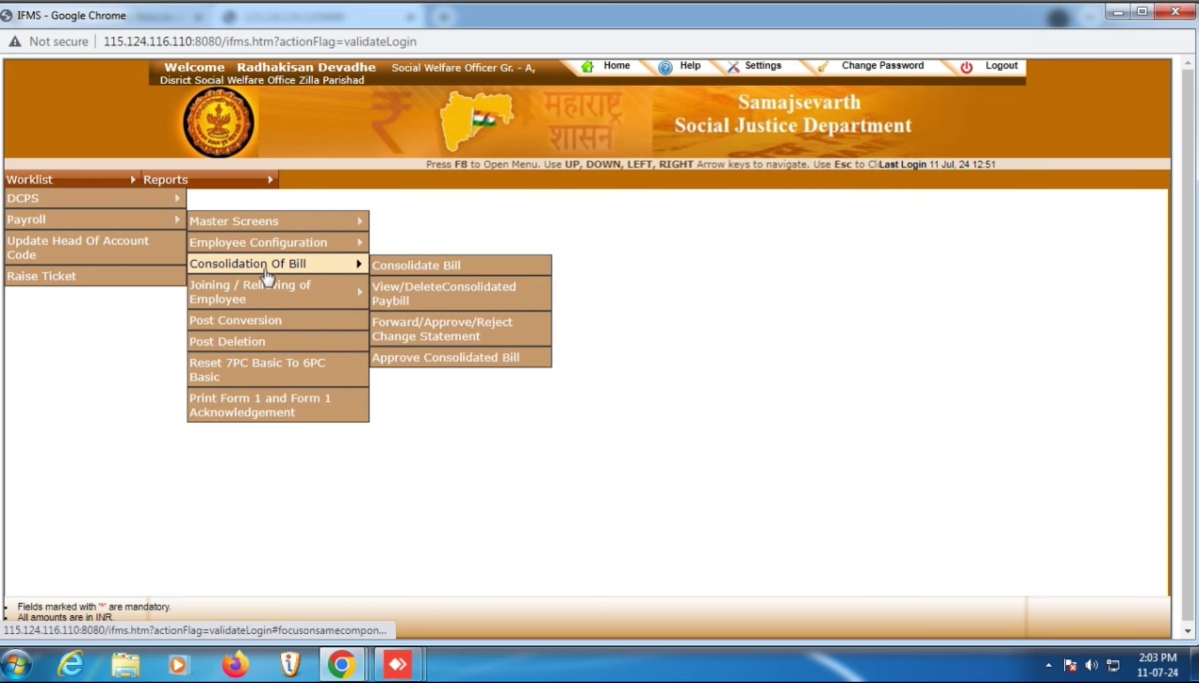
{"action": "left_click", "coordinate": [457, 314]}
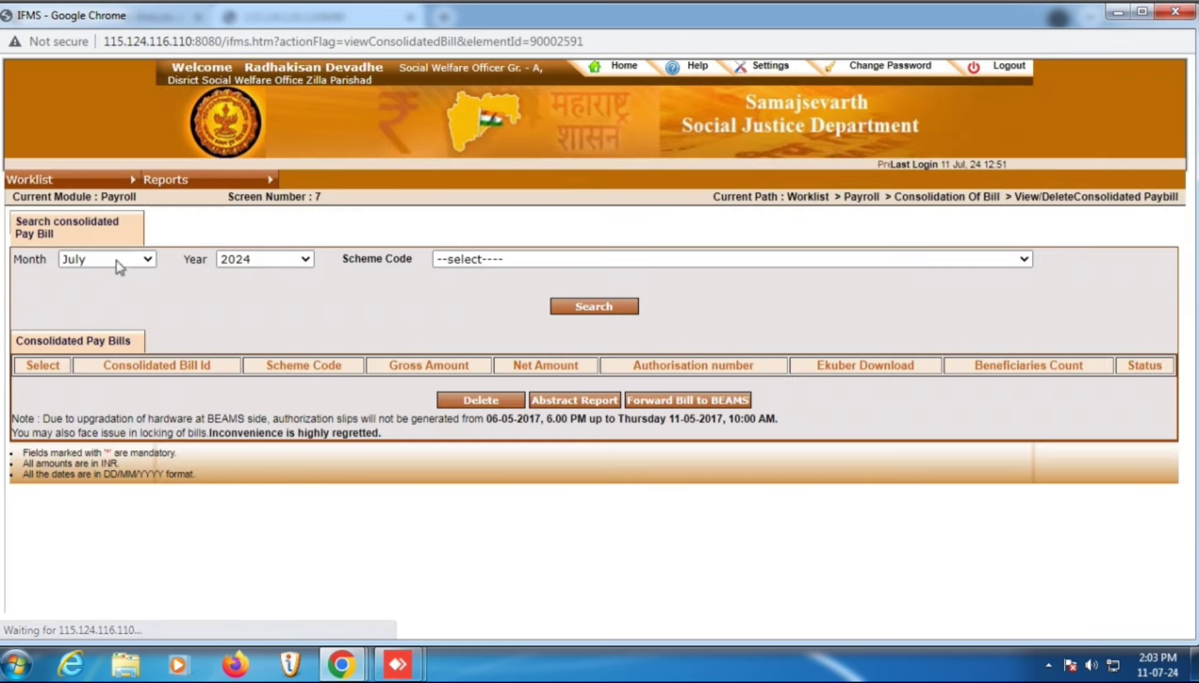
{"action": "left_click", "coordinate": [117, 261]}
{"action": "key", "text": "Up"}
{"action": "key", "text": "Return"}
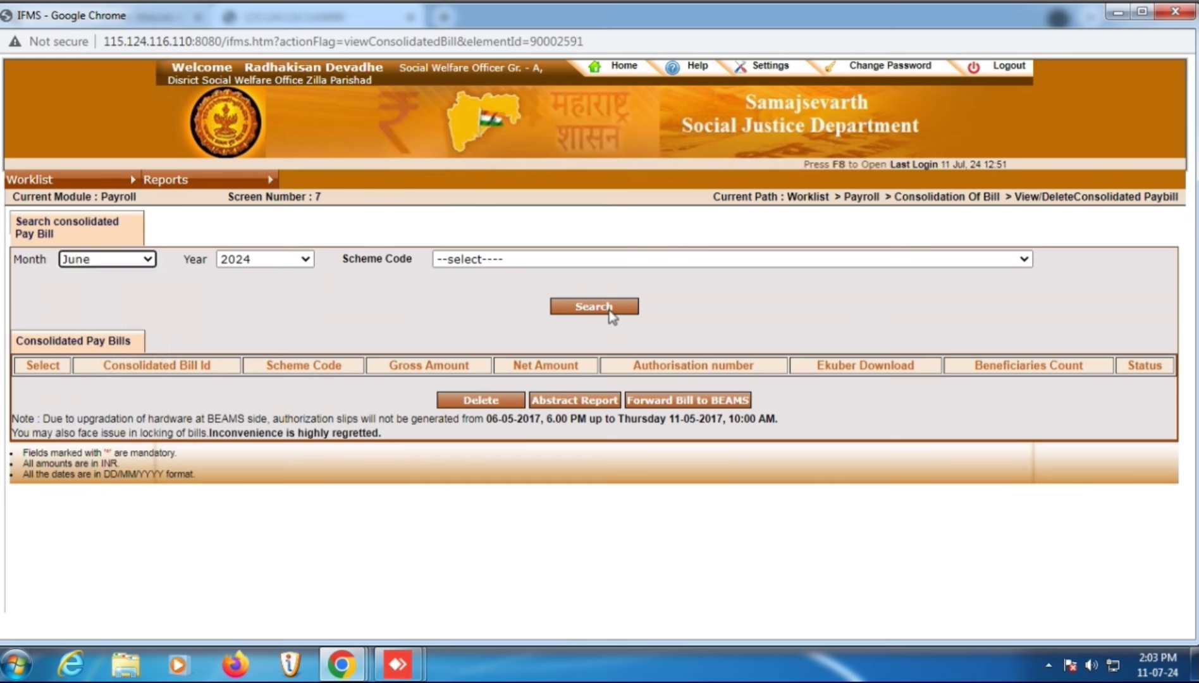
{"action": "left_click", "coordinate": [608, 309]}
{"action": "left_click", "coordinate": [26, 383]}
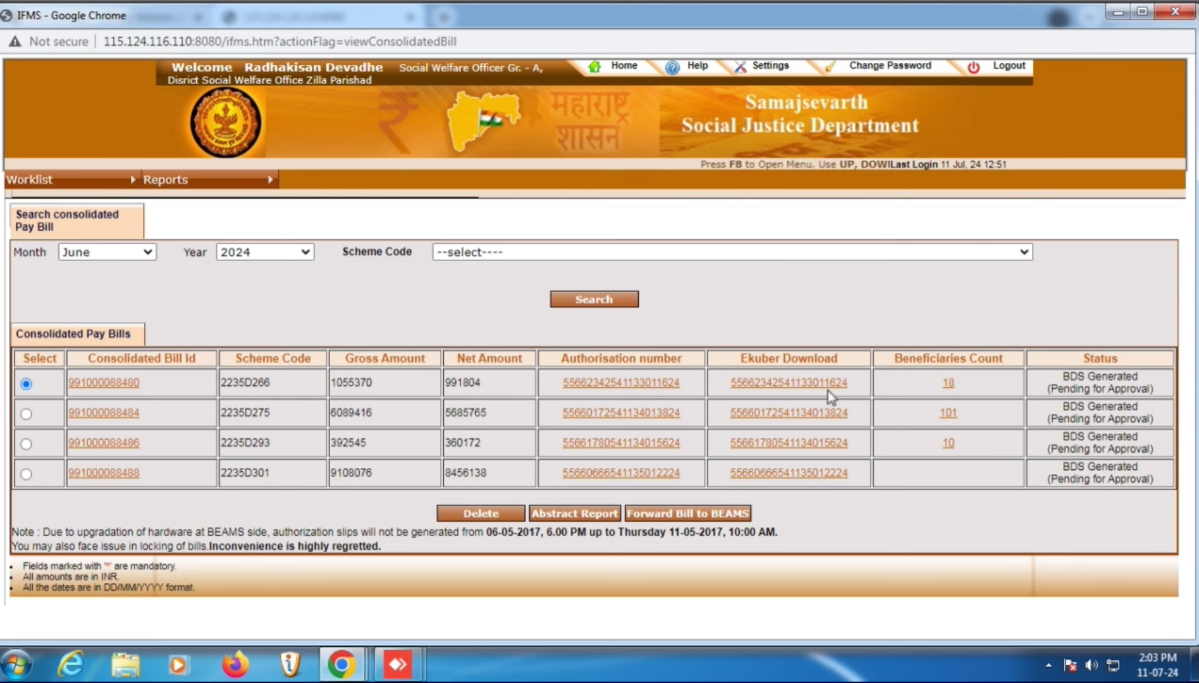
{"action": "left_click", "coordinate": [798, 396]}
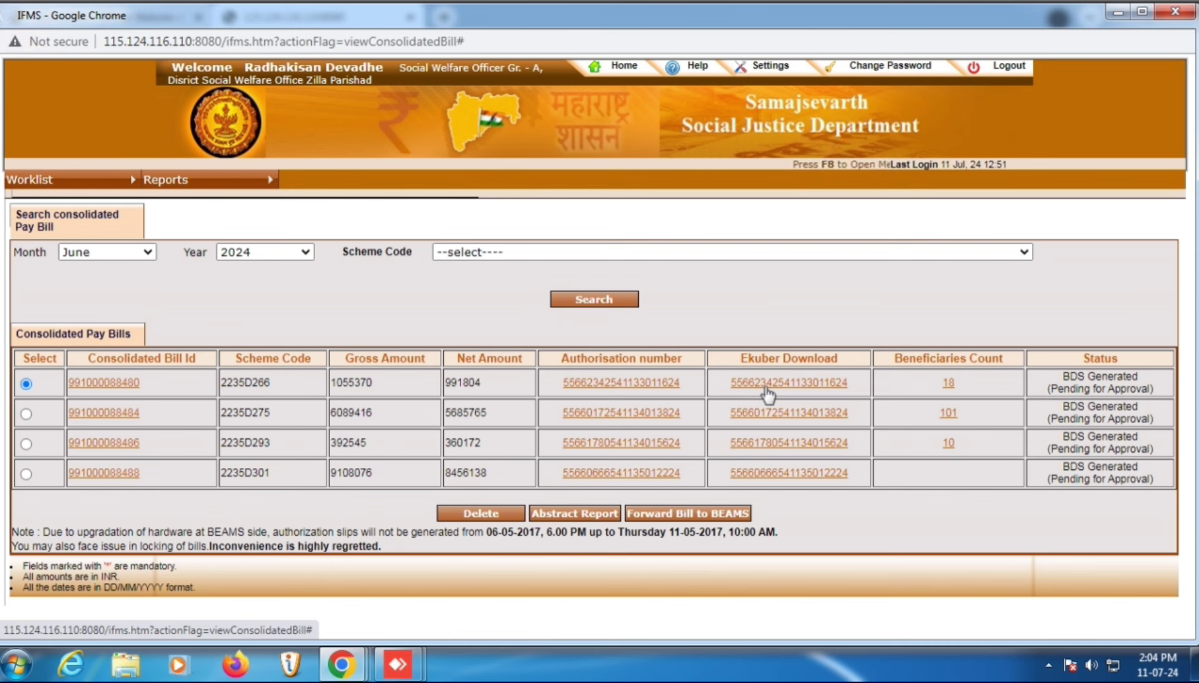
{"action": "left_click", "coordinate": [767, 389]}
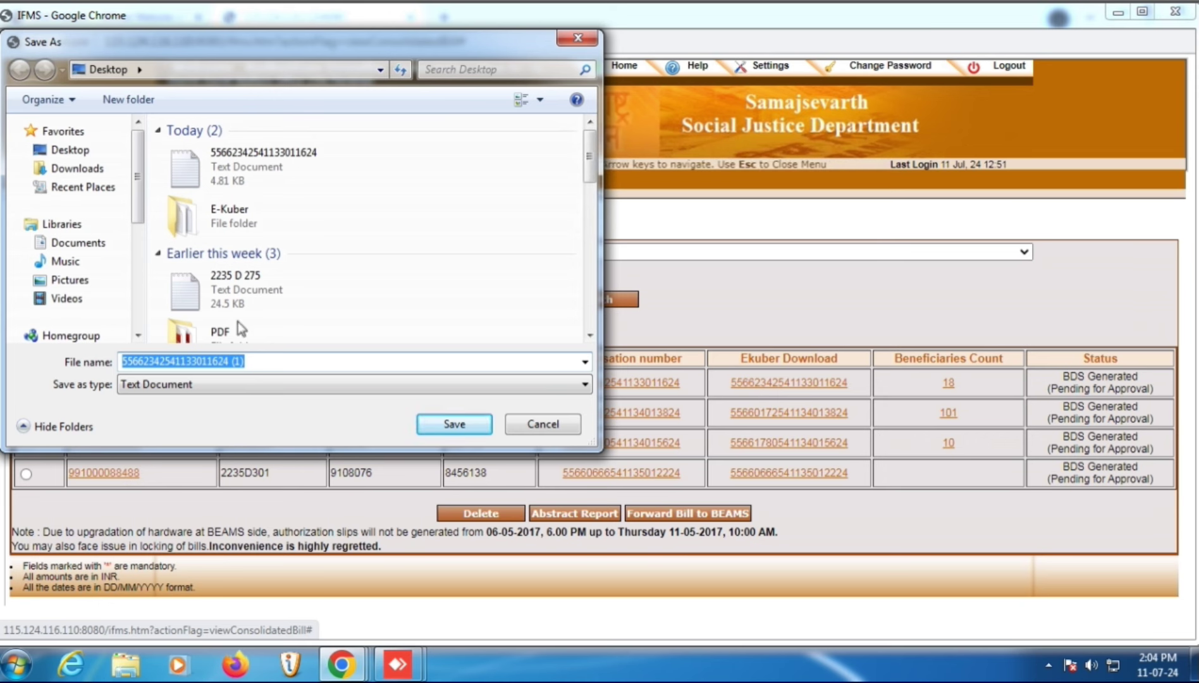
{"action": "right_click", "coordinate": [272, 158]}
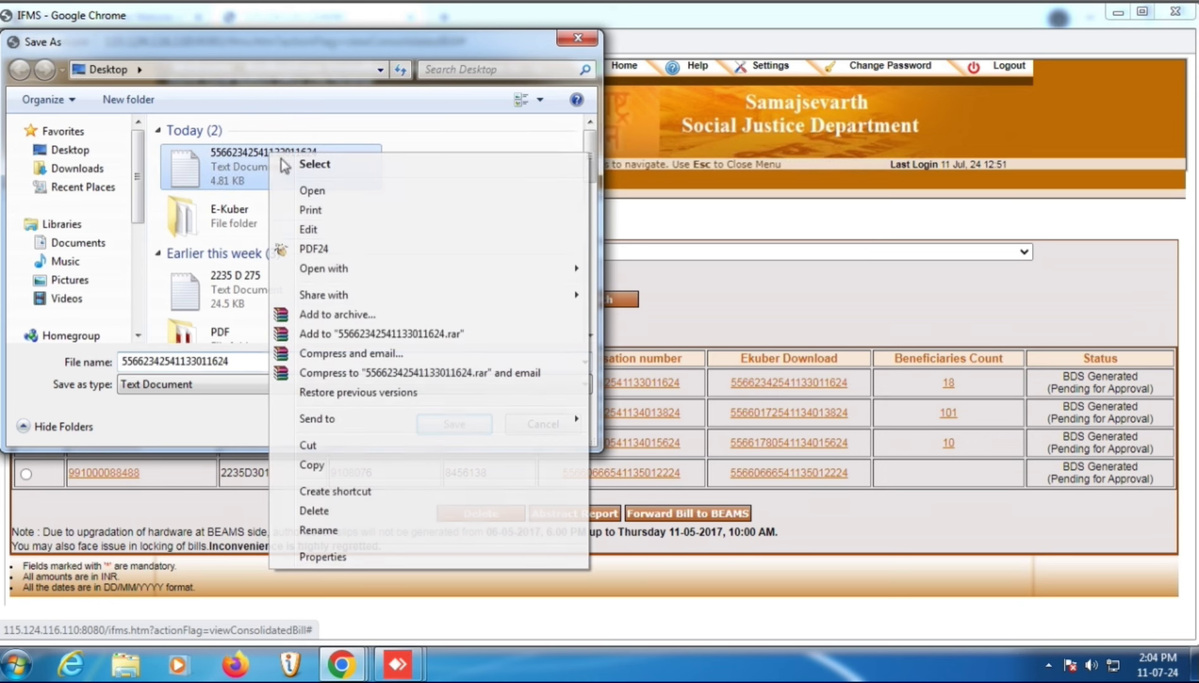
{"action": "left_click", "coordinate": [307, 503]}
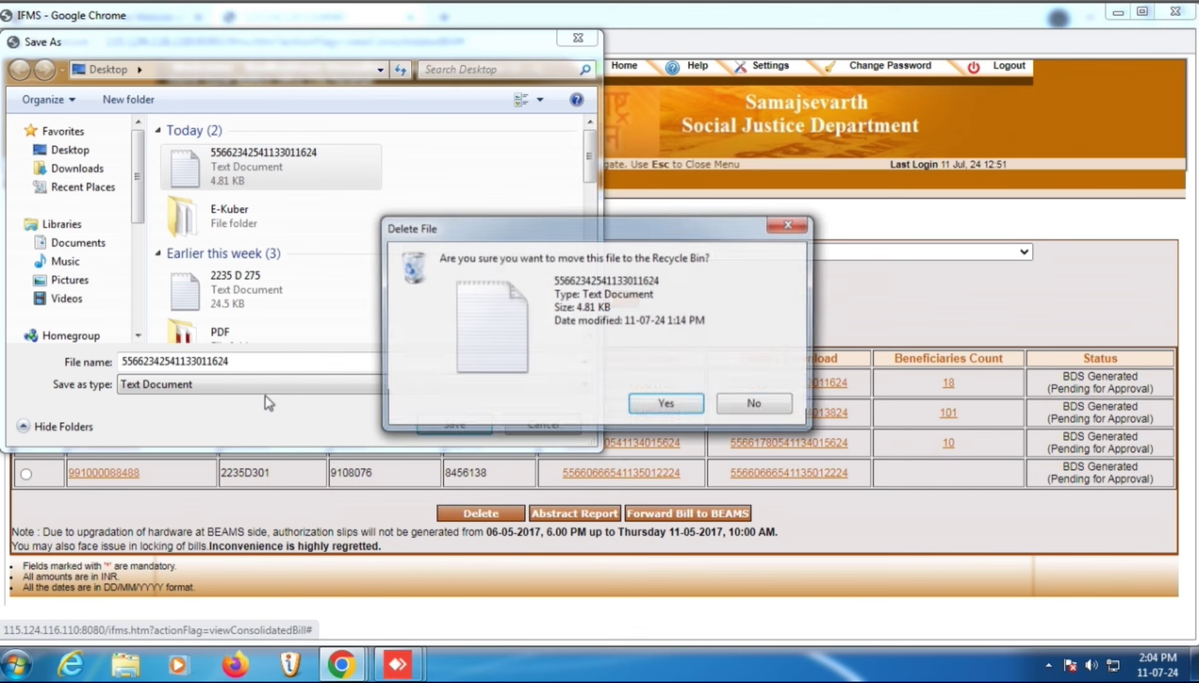
{"action": "left_click", "coordinate": [667, 406]}
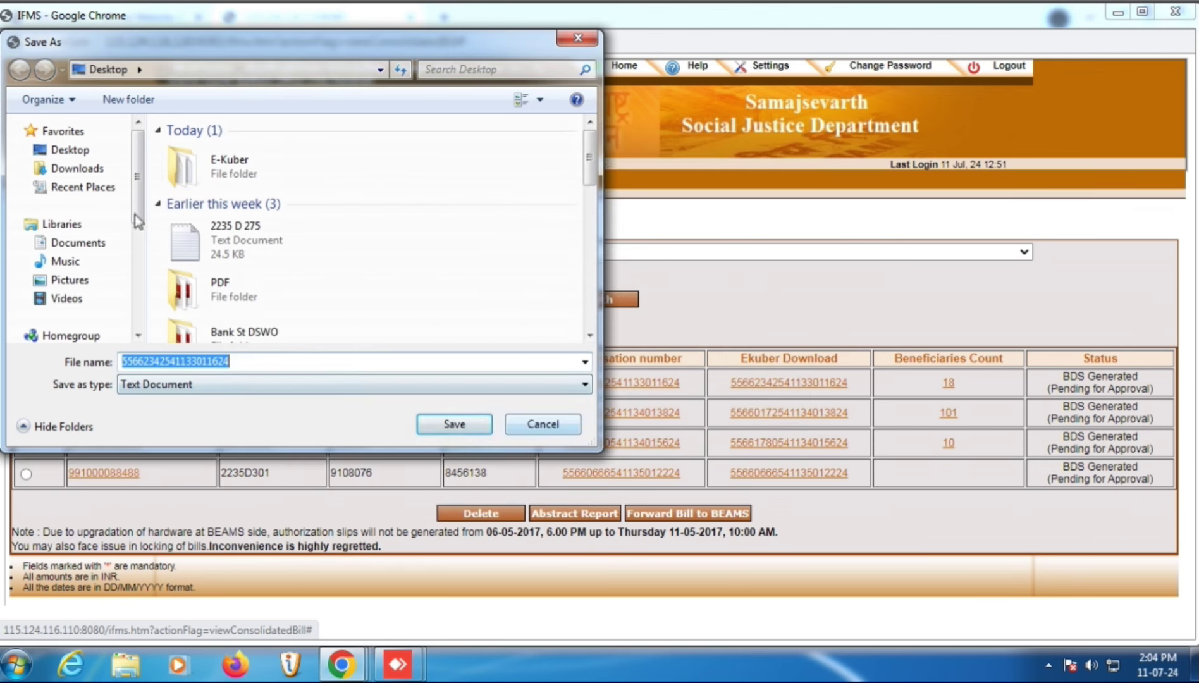
{"action": "left_click", "coordinate": [465, 426]}
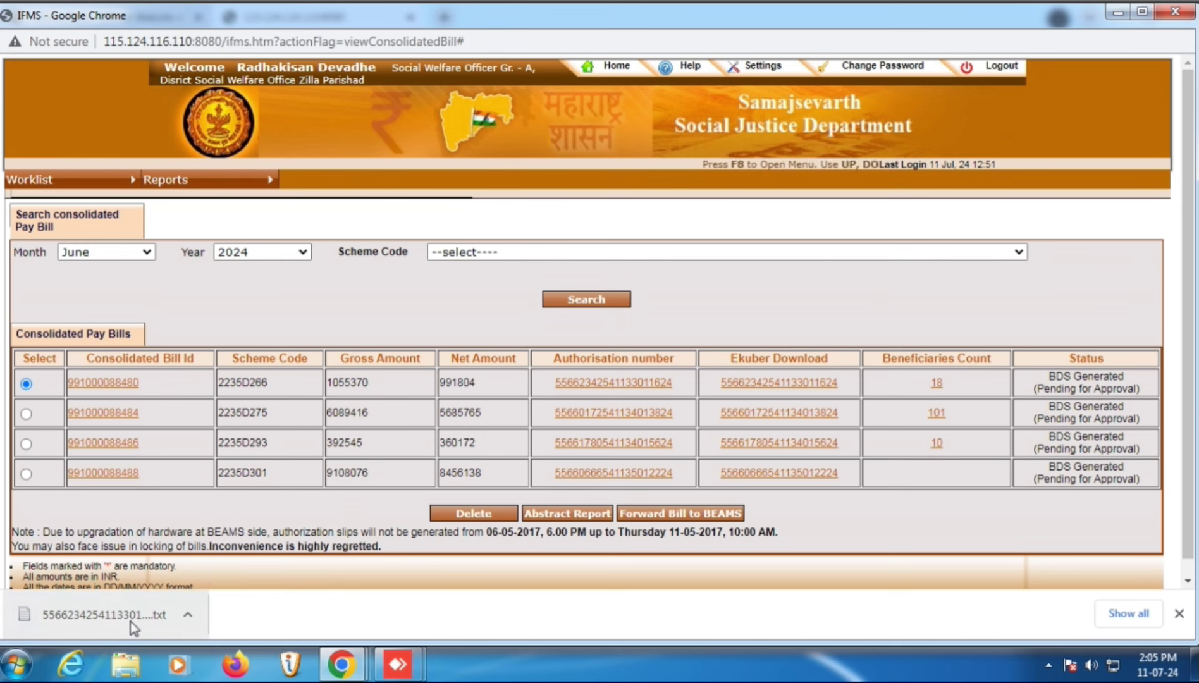
- Save the beneficiary-wise report as an Excel 97-2003 worksheet and open it in Excel
{"action": "left_click_drag", "start_coordinate": [146, 622], "coordinate": [995, 32]}
{"action": "left_click", "coordinate": [188, 614]}
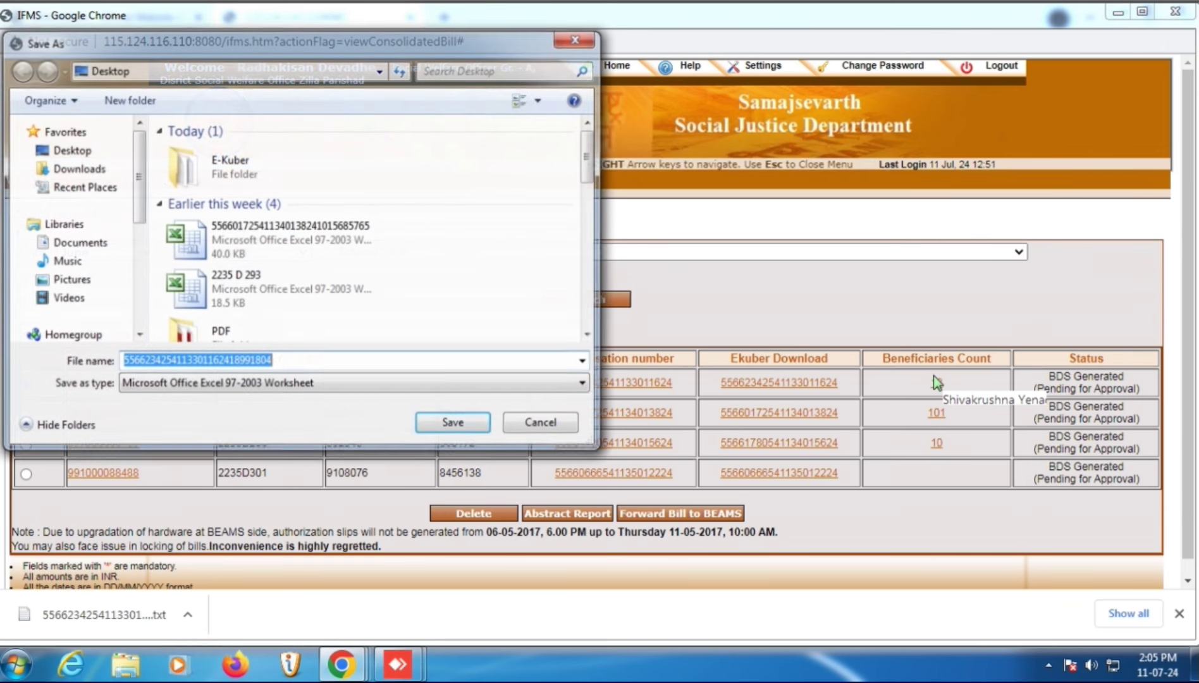
{"action": "left_click", "coordinate": [465, 426]}
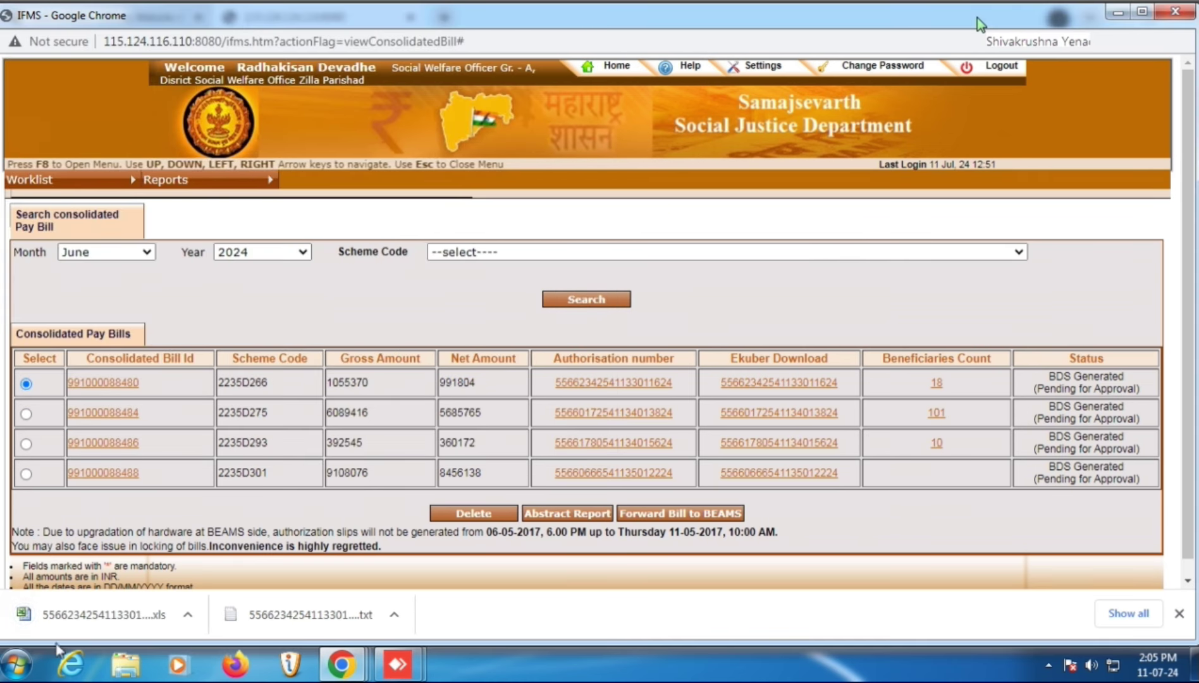
{"action": "left_click", "coordinate": [76, 614]}
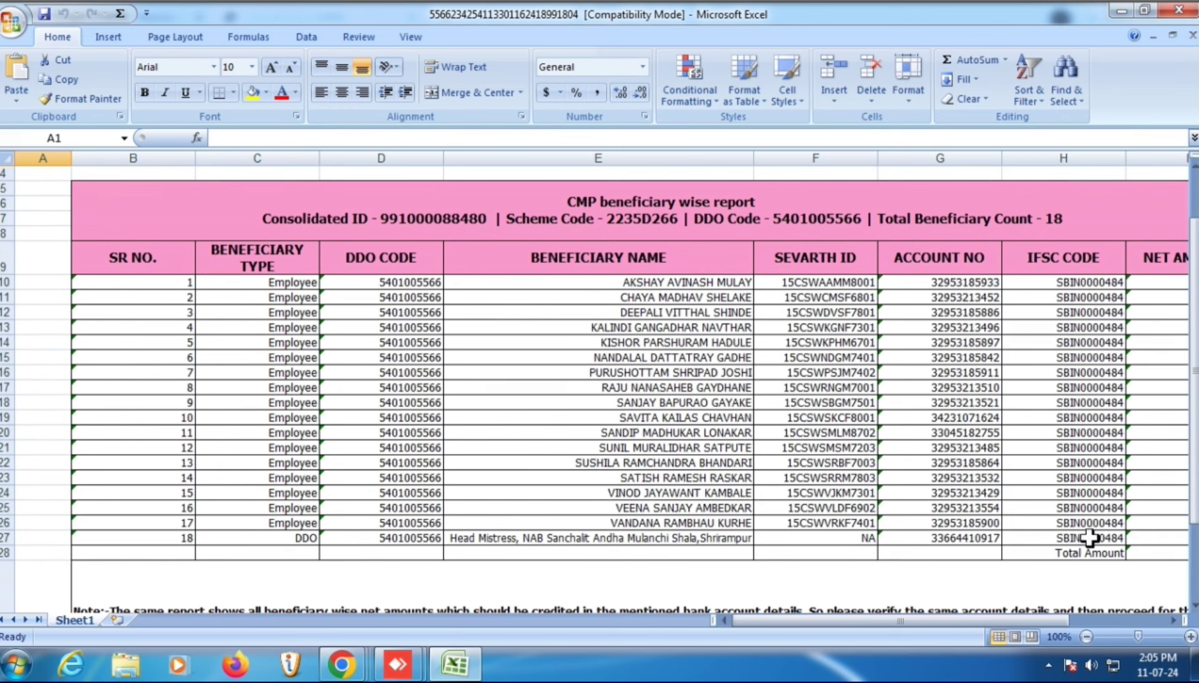
- Check the Excel sheet's IFSC codes and total 991804, then return to the BEAMS window
{"action": "left_click_drag", "start_coordinate": [1089, 538], "coordinate": [1085, 261]}
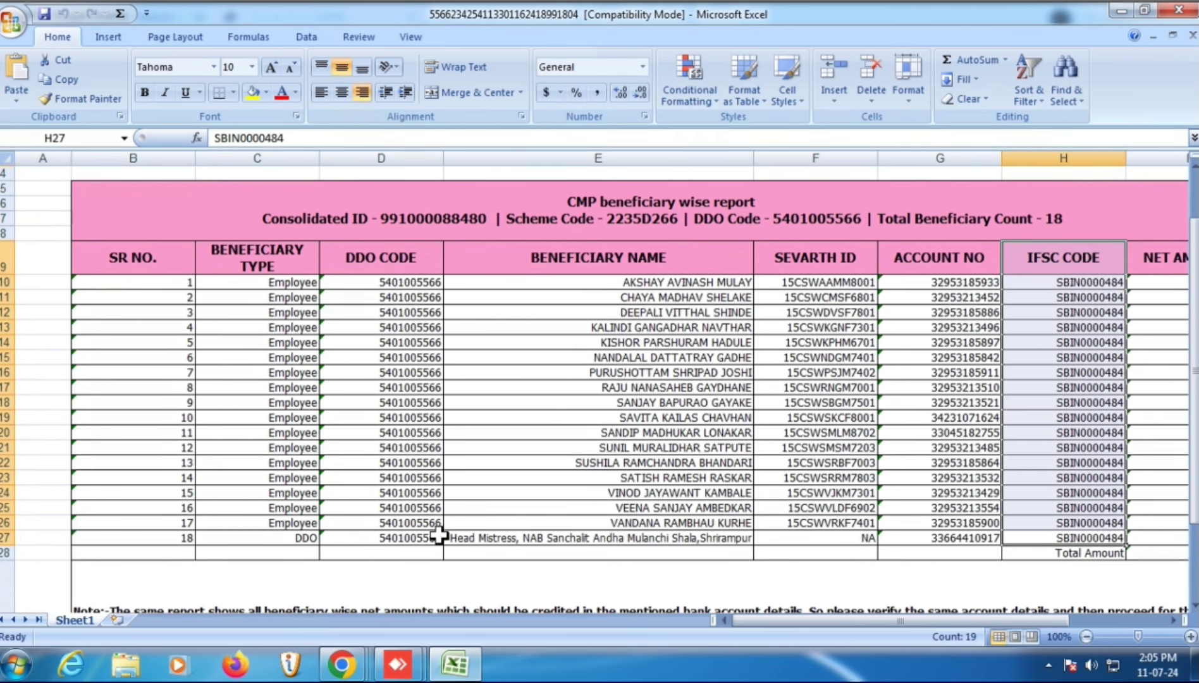
{"action": "left_click", "coordinate": [1113, 555]}
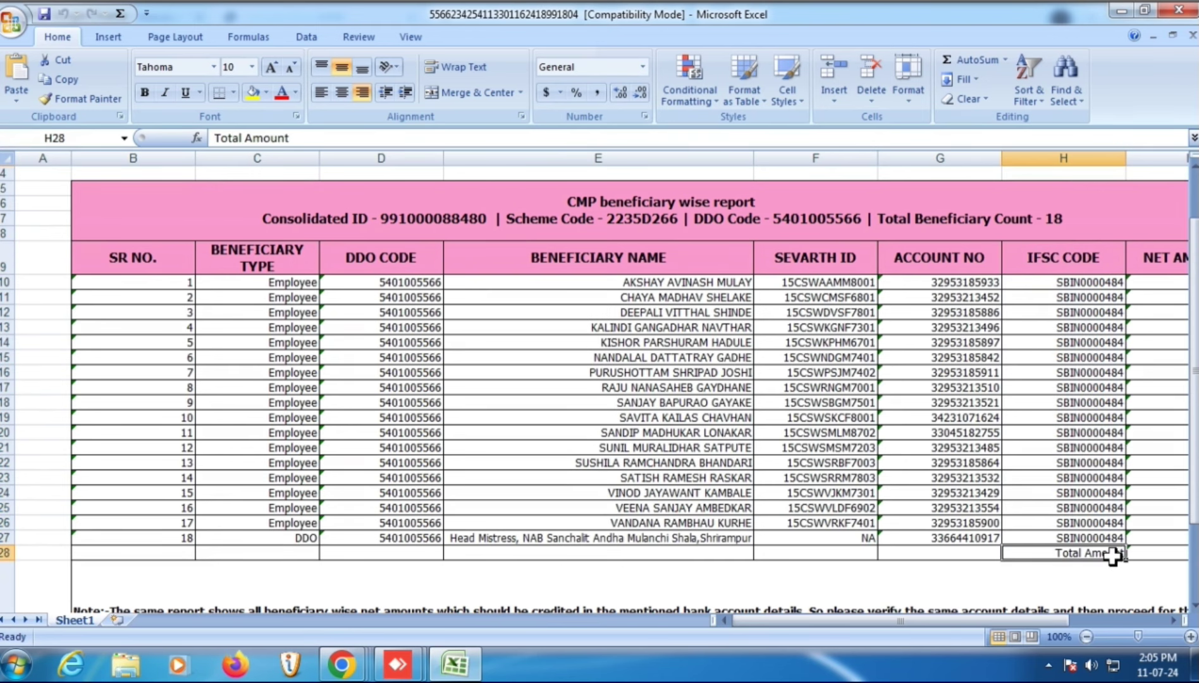
{"action": "key", "text": "Right"}
{"action": "key", "text": "Right"}
{"action": "key", "text": "Right"}
{"action": "key", "text": "Right"}
{"action": "key", "text": "Right"}
{"action": "key", "text": "Right"}
{"action": "key", "text": "Right"}
{"action": "key", "text": "Right"}
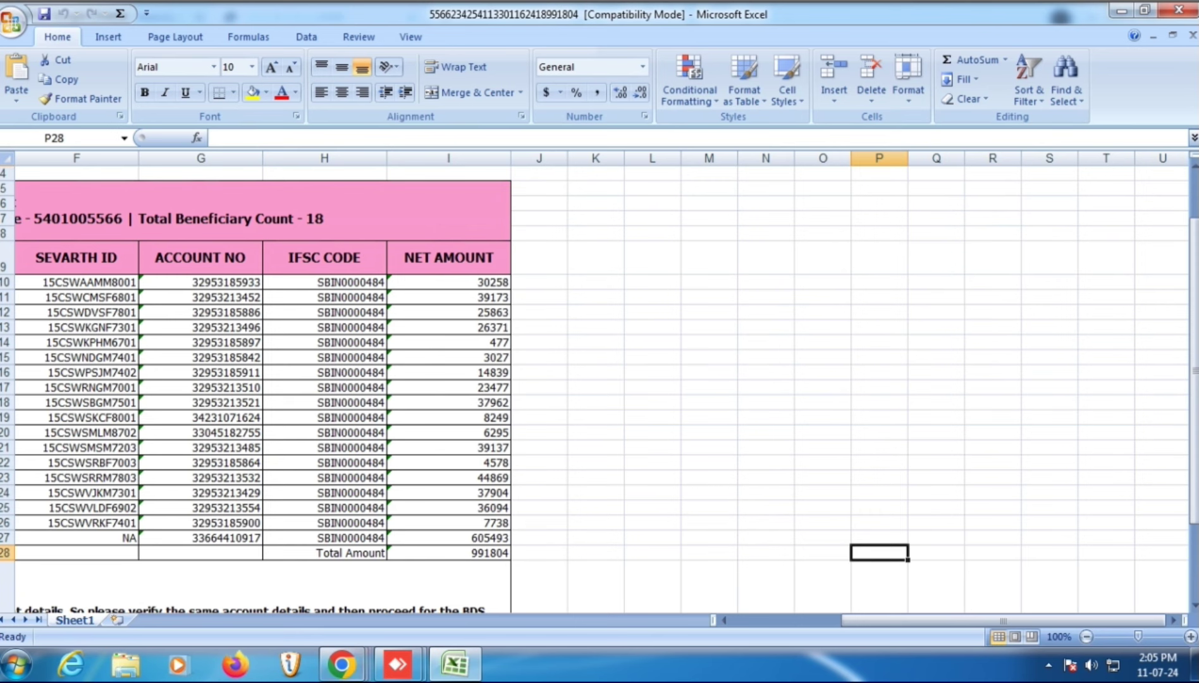
{"action": "left_click", "coordinate": [341, 664]}
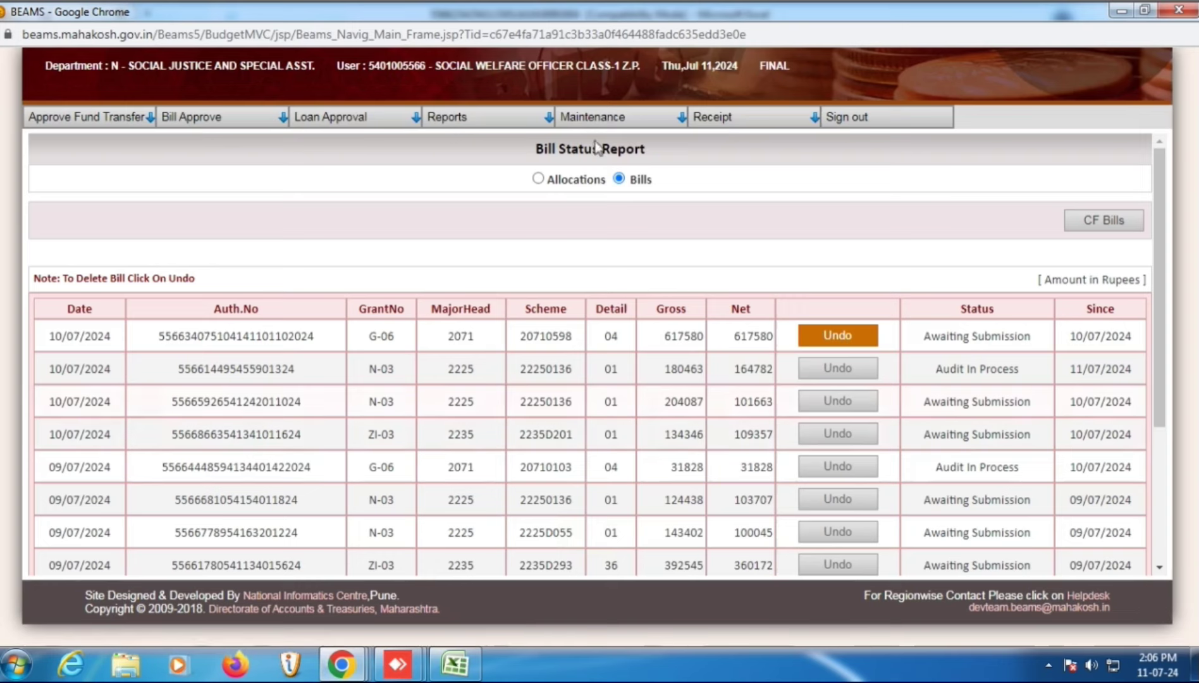
- Open the E-Kuber Bulk Payment upload form from the BEAMS Maintenance menu
{"action": "left_click", "coordinate": [602, 124]}
{"action": "scroll", "coordinate": [621, 175], "scroll_direction": "down", "scroll_amount": 3}
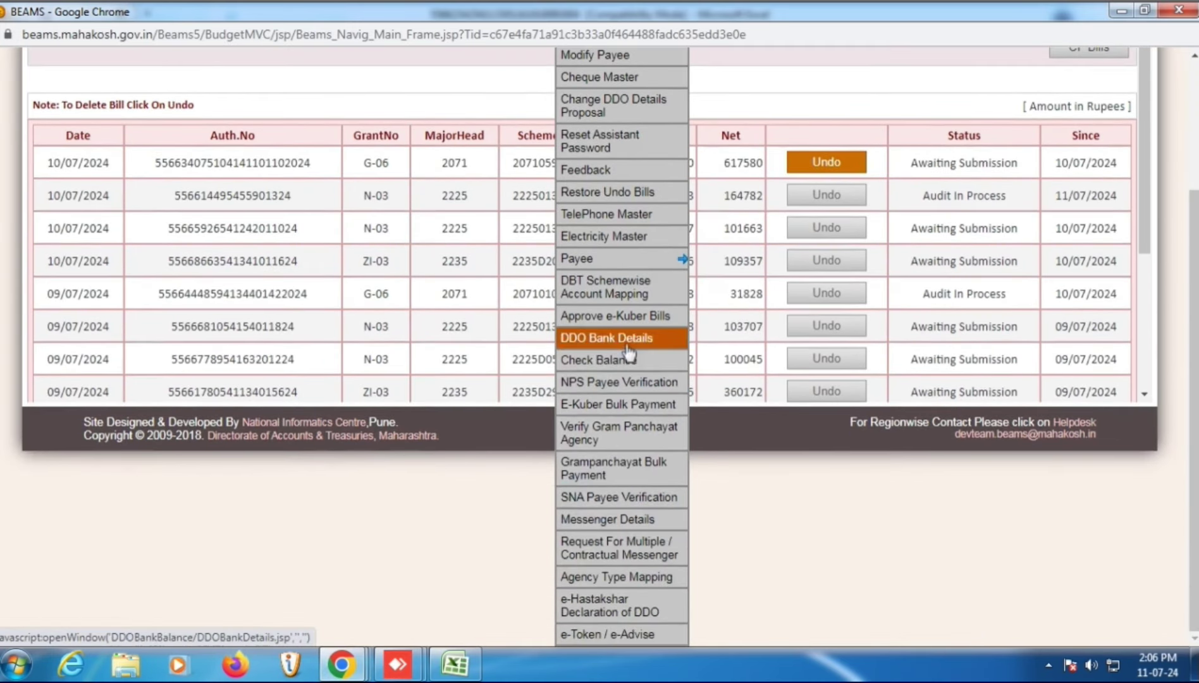
{"action": "left_click", "coordinate": [622, 409]}
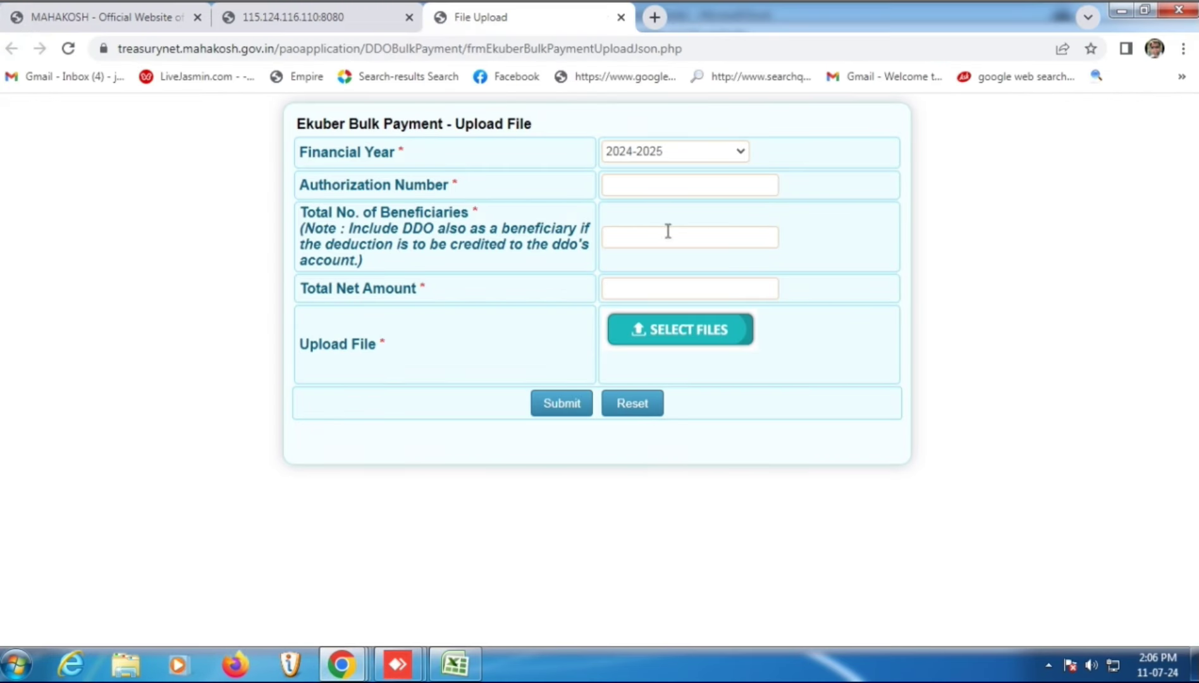
- Copy the first bill's authorization number from the IFMS list into the upload form
{"action": "mouse_move", "coordinate": [342, 664]}
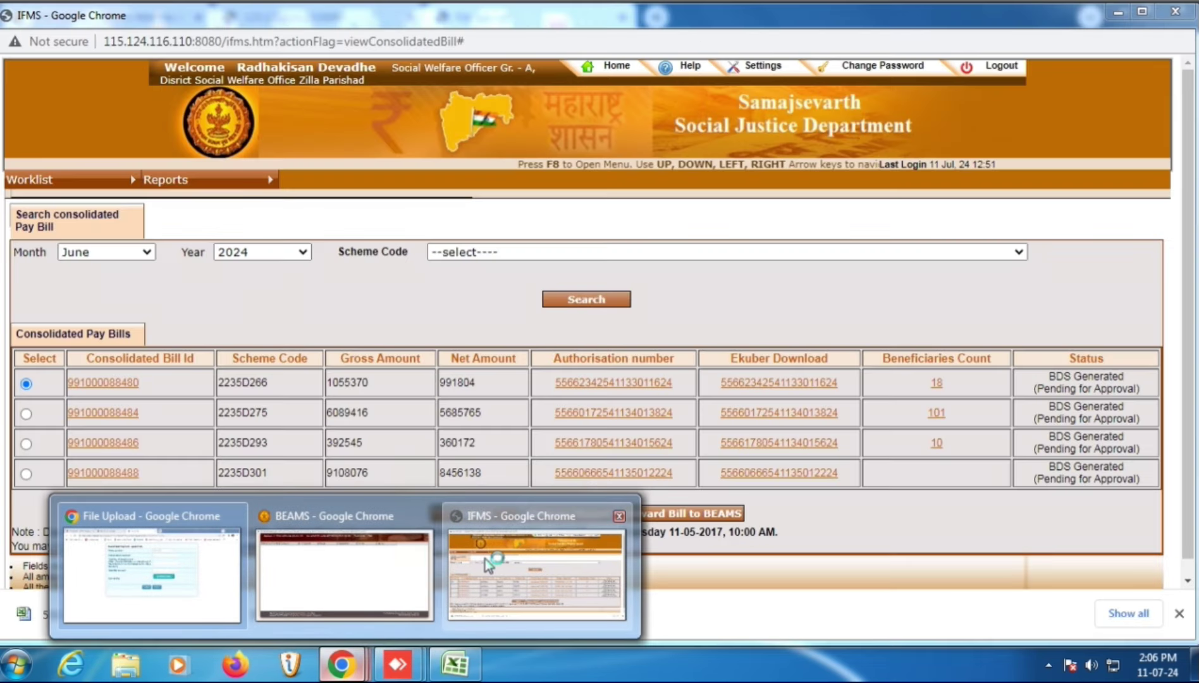
{"action": "left_click", "coordinate": [488, 565]}
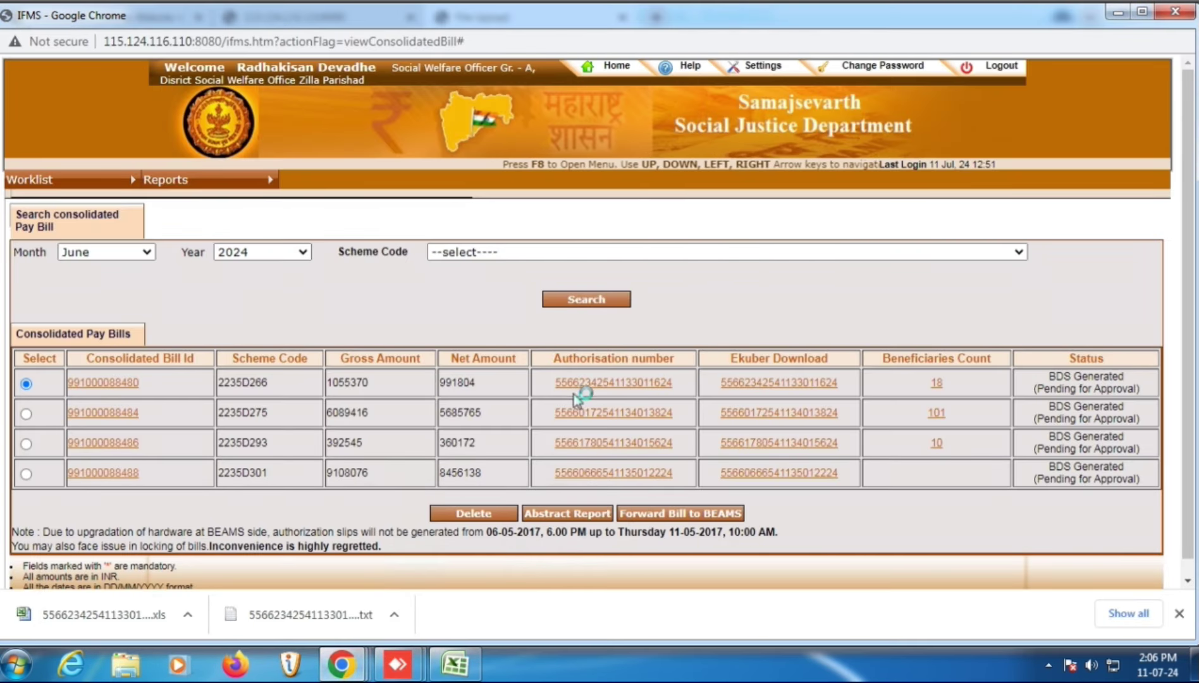
{"action": "mouse_move", "coordinate": [581, 384]}
{"action": "left_mouse_down"}
{"action": "mouse_move", "coordinate": [622, 379]}
{"action": "mouse_move", "coordinate": [559, 390]}
{"action": "left_mouse_up"}
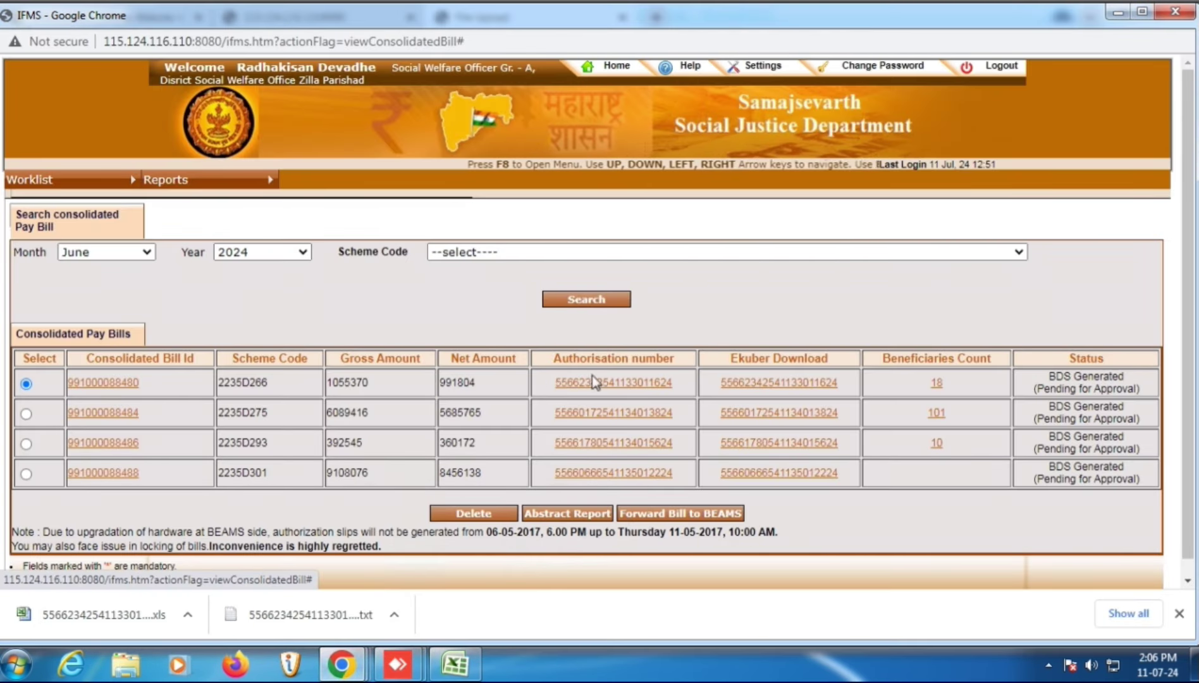
{"action": "double_click", "coordinate": [559, 391]}
{"action": "key", "text": "ctrl+c"}
{"action": "mouse_move", "coordinate": [341, 664]}
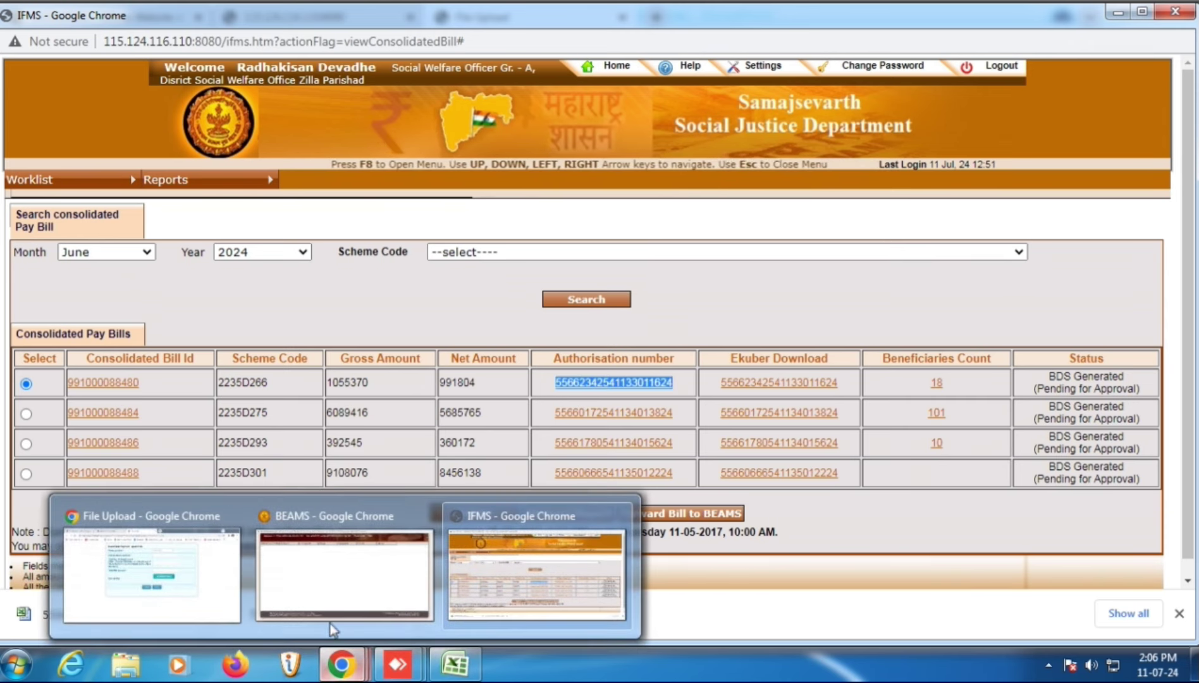
{"action": "left_click", "coordinate": [218, 573]}
{"action": "key", "text": "ctrl+v"}
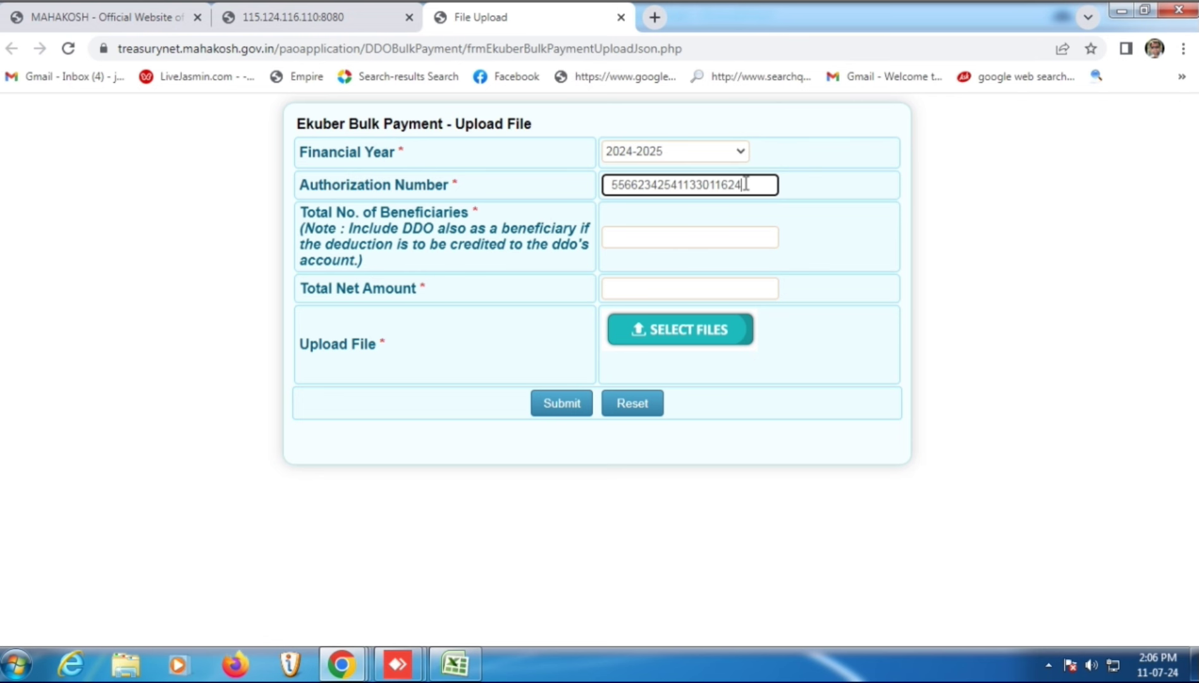
- Enter 18 beneficiaries and paste net amount 991804 copied from the IFMS bill list
{"action": "left_click", "coordinate": [669, 234]}
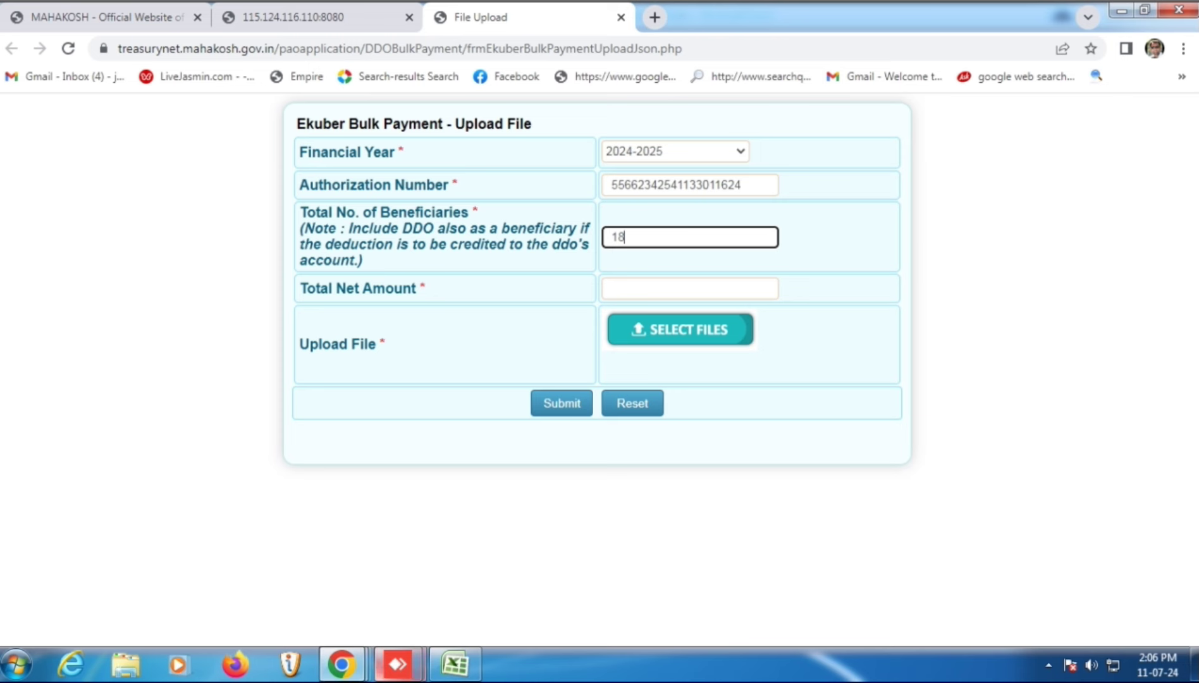
{"action": "left_click", "coordinate": [341, 664]}
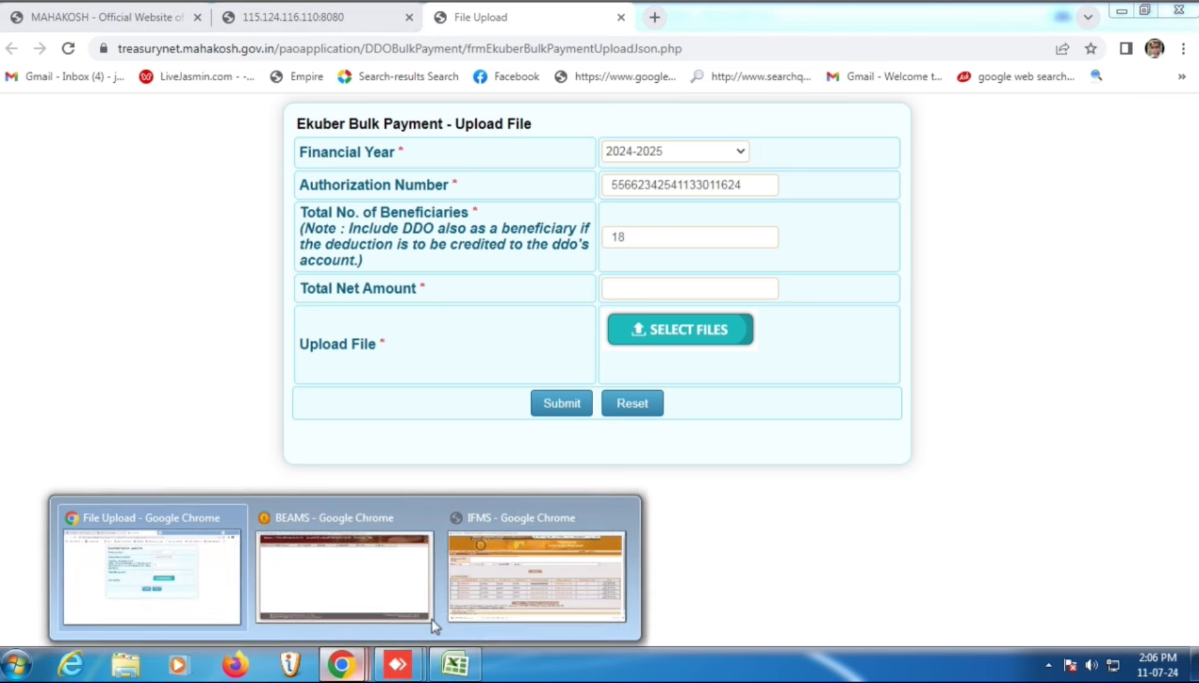
{"action": "left_click", "coordinate": [483, 574]}
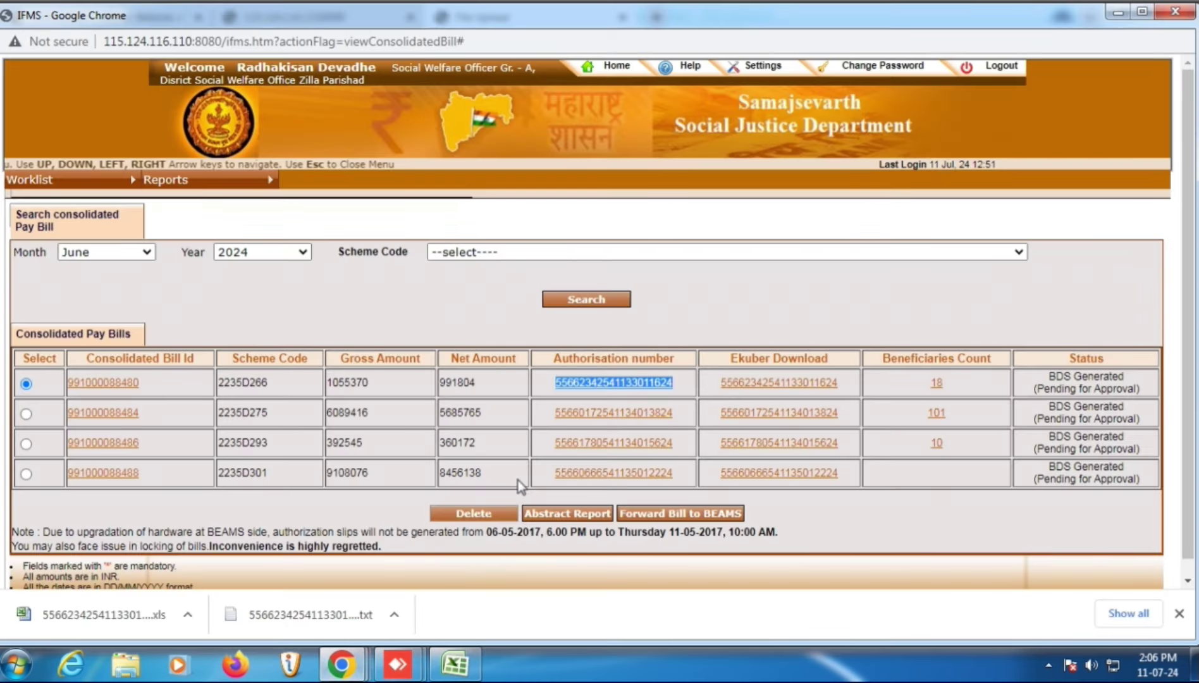
{"action": "double_click", "coordinate": [463, 383]}
{"action": "key", "text": "ctrl+c"}
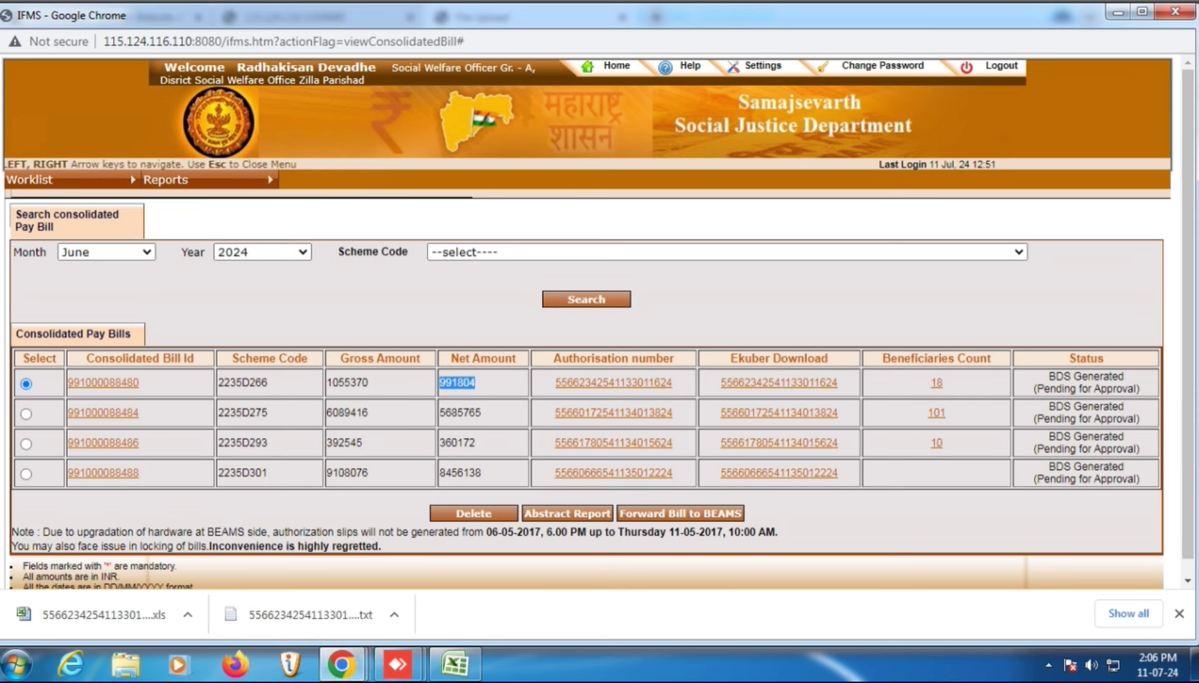
{"action": "left_click", "coordinate": [341, 664]}
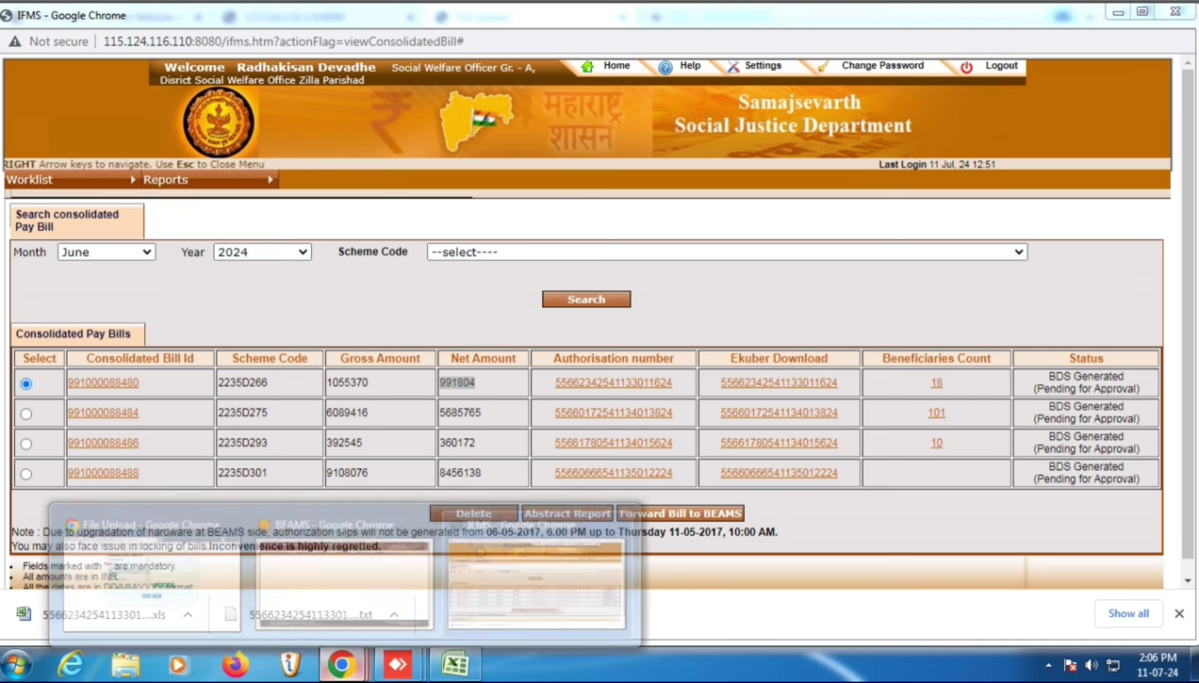
{"action": "left_click", "coordinate": [215, 576]}
{"action": "left_click", "coordinate": [668, 293]}
{"action": "key", "text": "ctrl+v"}
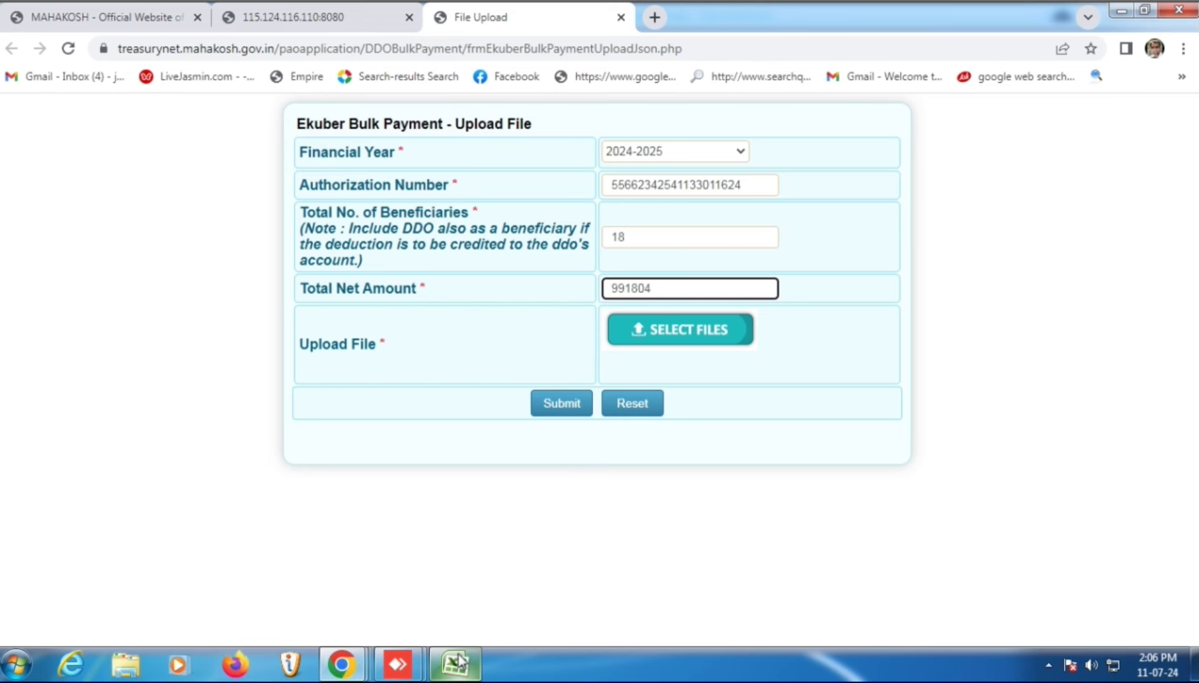
{"action": "mouse_move", "coordinate": [459, 661]}
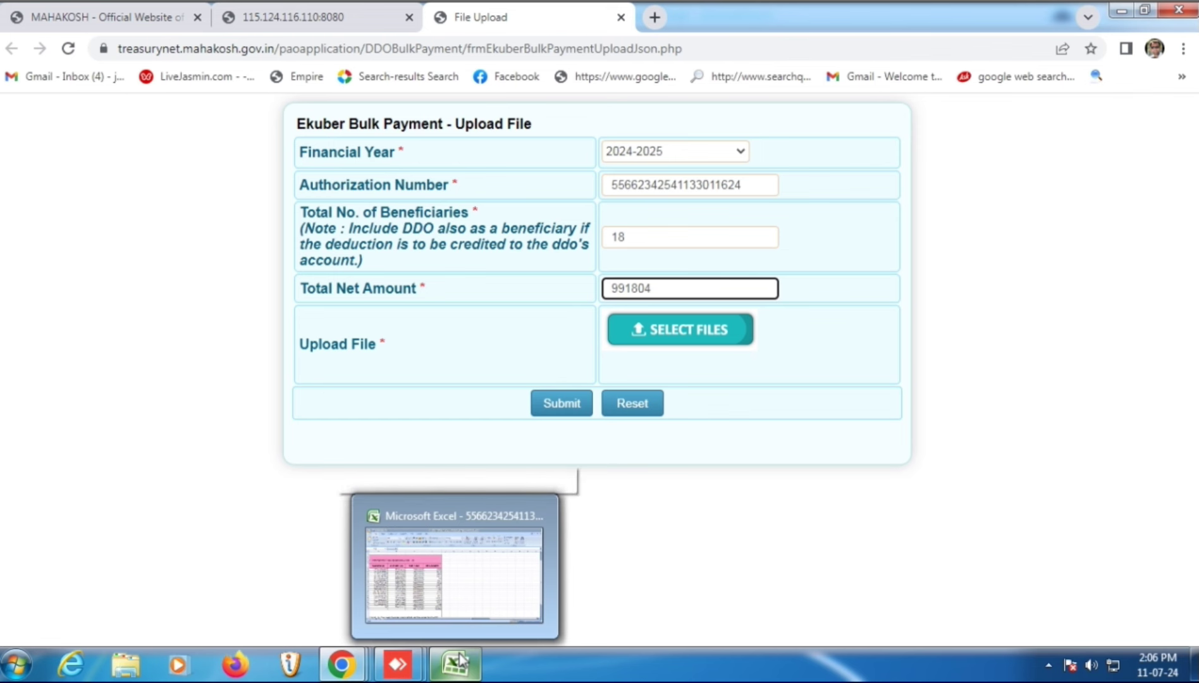
- Attach 55662342541133011624.txt from Downloads and submit the Ekuber bulk payment form
{"action": "left_click", "coordinate": [683, 333]}
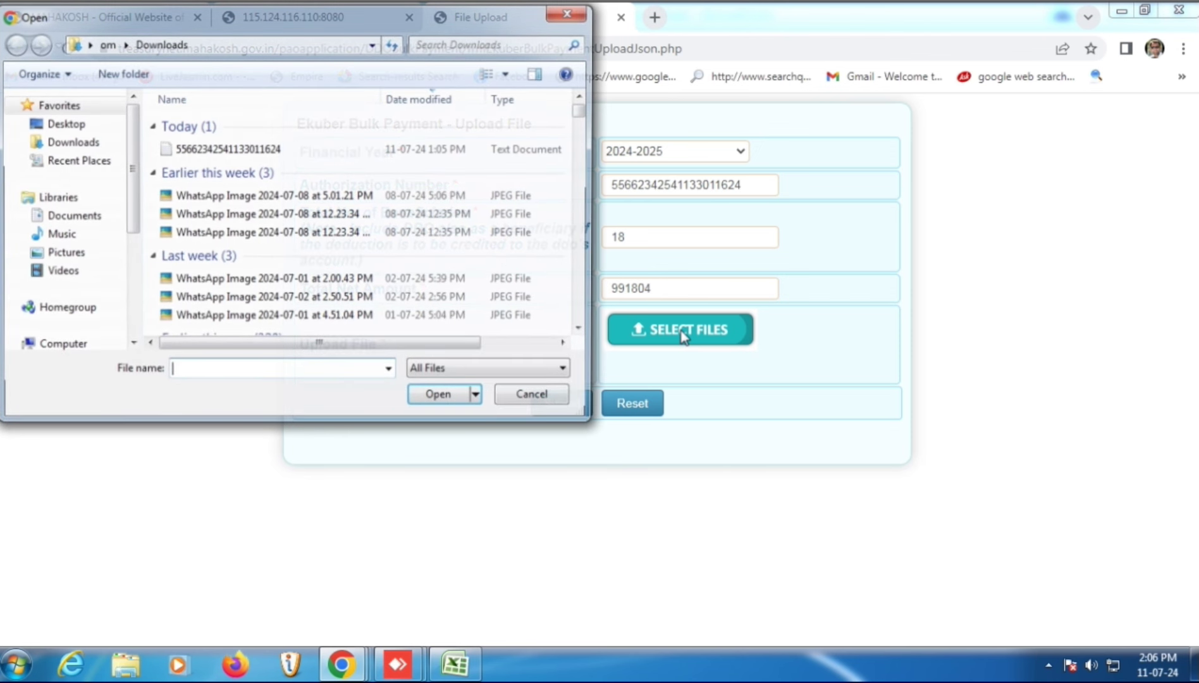
{"action": "left_click", "coordinate": [255, 150]}
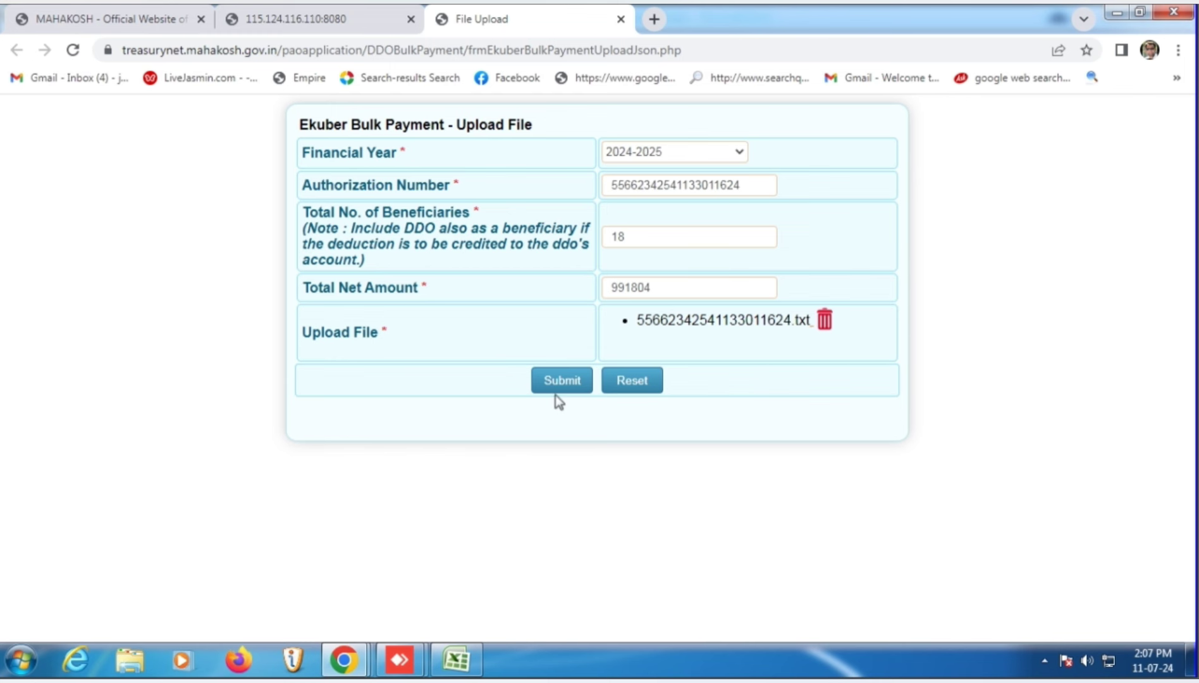
{"action": "mouse_move", "coordinate": [343, 659]}
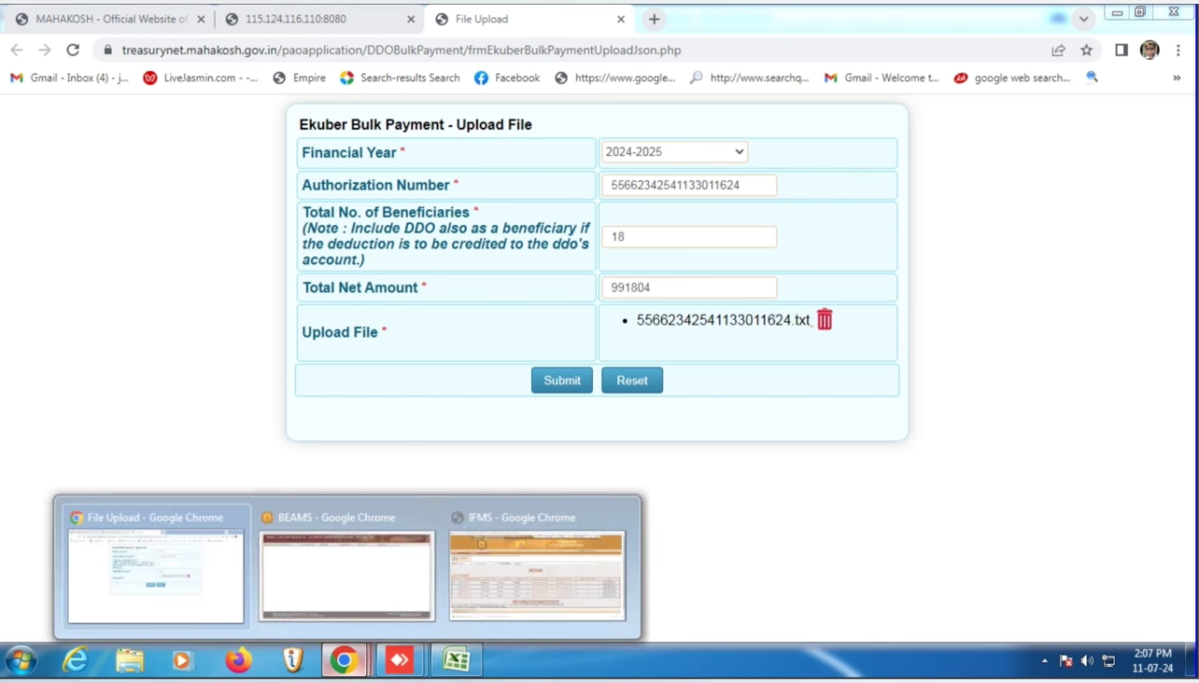
{"action": "left_click", "coordinate": [599, 471]}
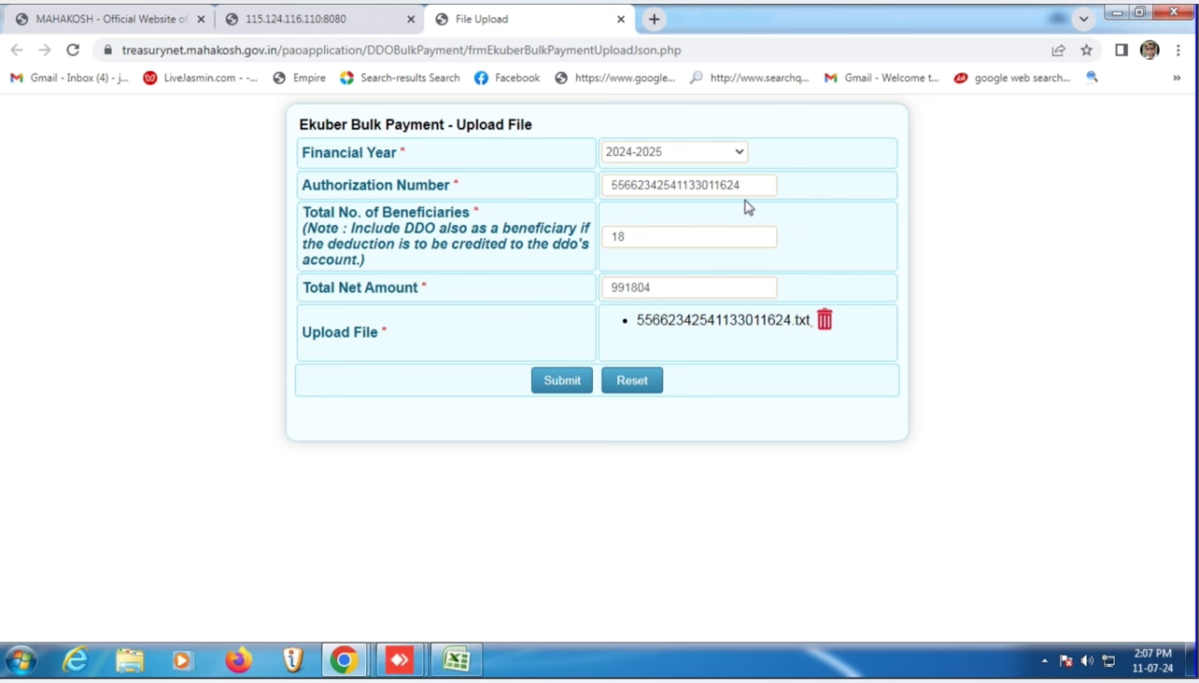
{"action": "left_click", "coordinate": [562, 380]}
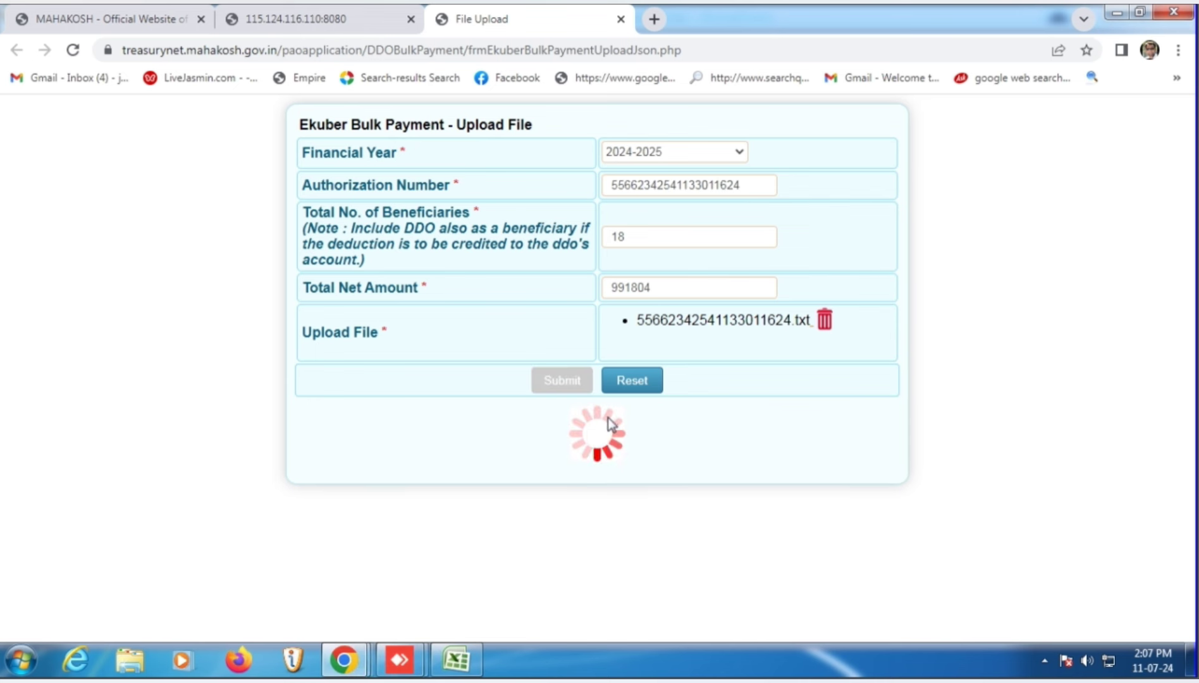
- Review the Ekuber upload summary: 18 beneficiaries, net 991804, June 2024, scheme 2235D266
{"action": "scroll", "coordinate": [608, 419], "scroll_direction": "down", "scroll_amount": 2}
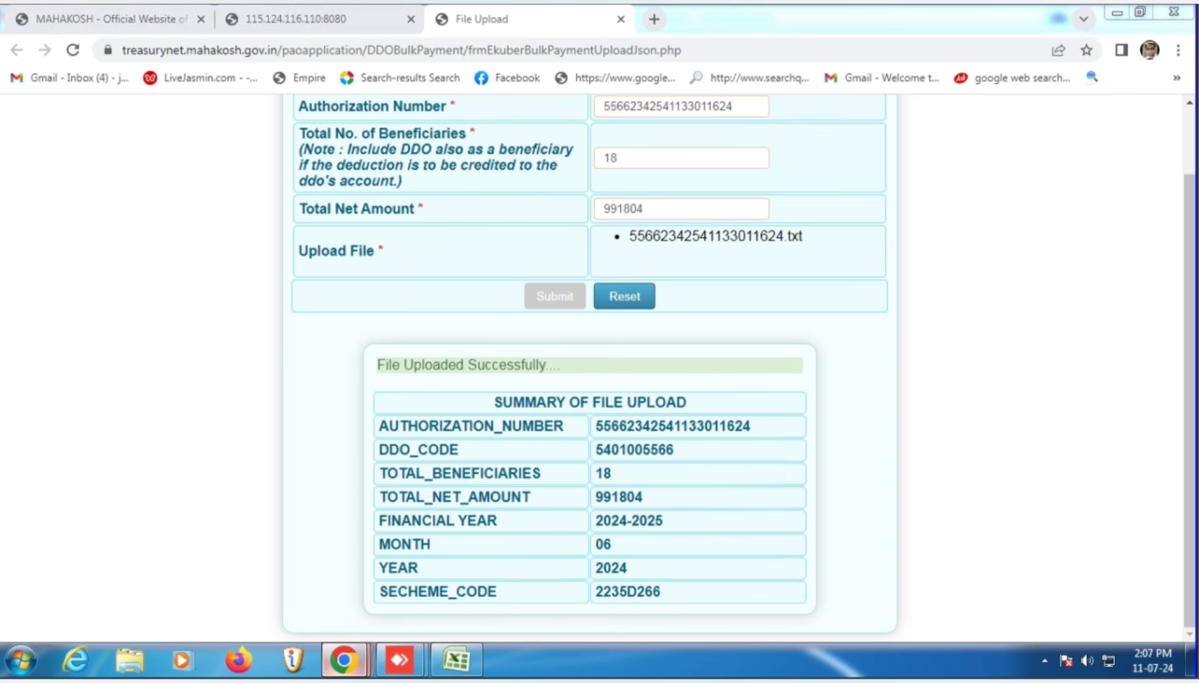
{"action": "mouse_move", "coordinate": [364, 654]}
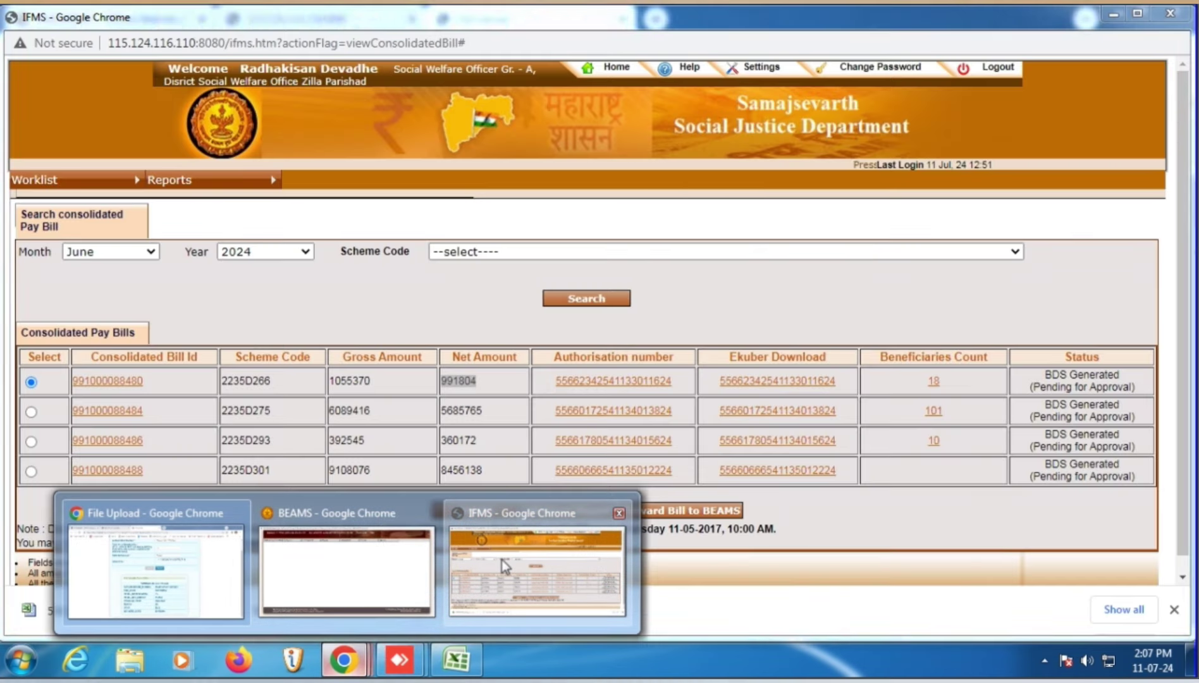
{"action": "left_click", "coordinate": [501, 559]}
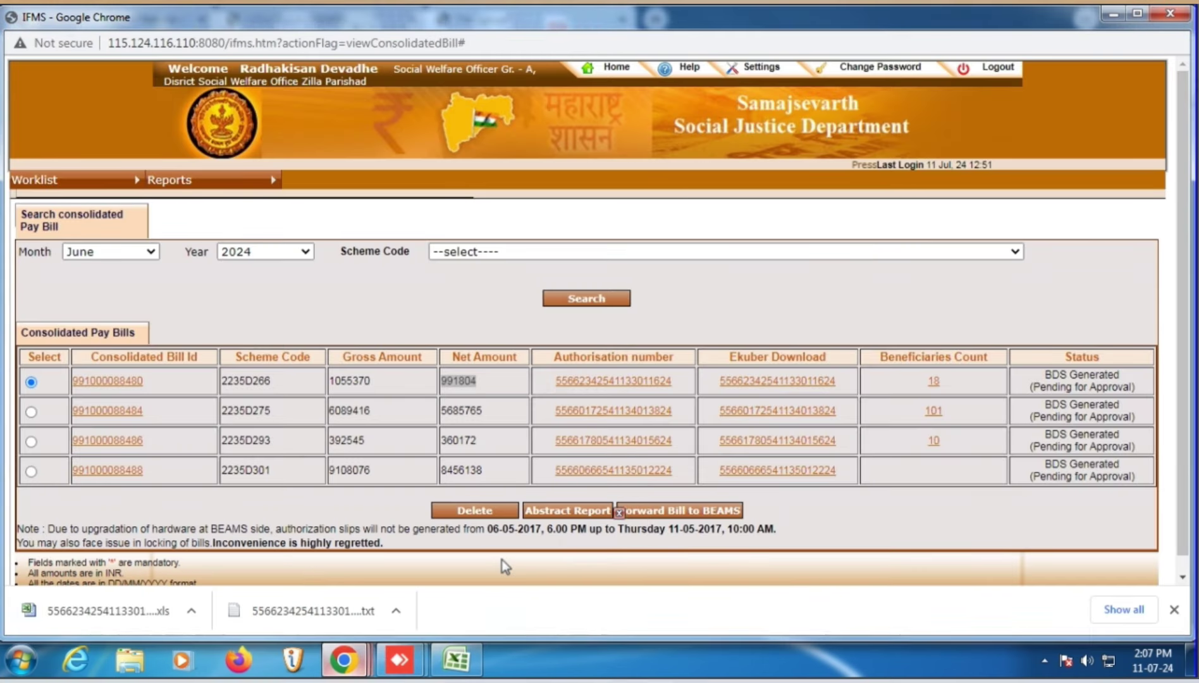
{"action": "scroll", "coordinate": [775, 481], "scroll_direction": "down", "scroll_amount": 2}
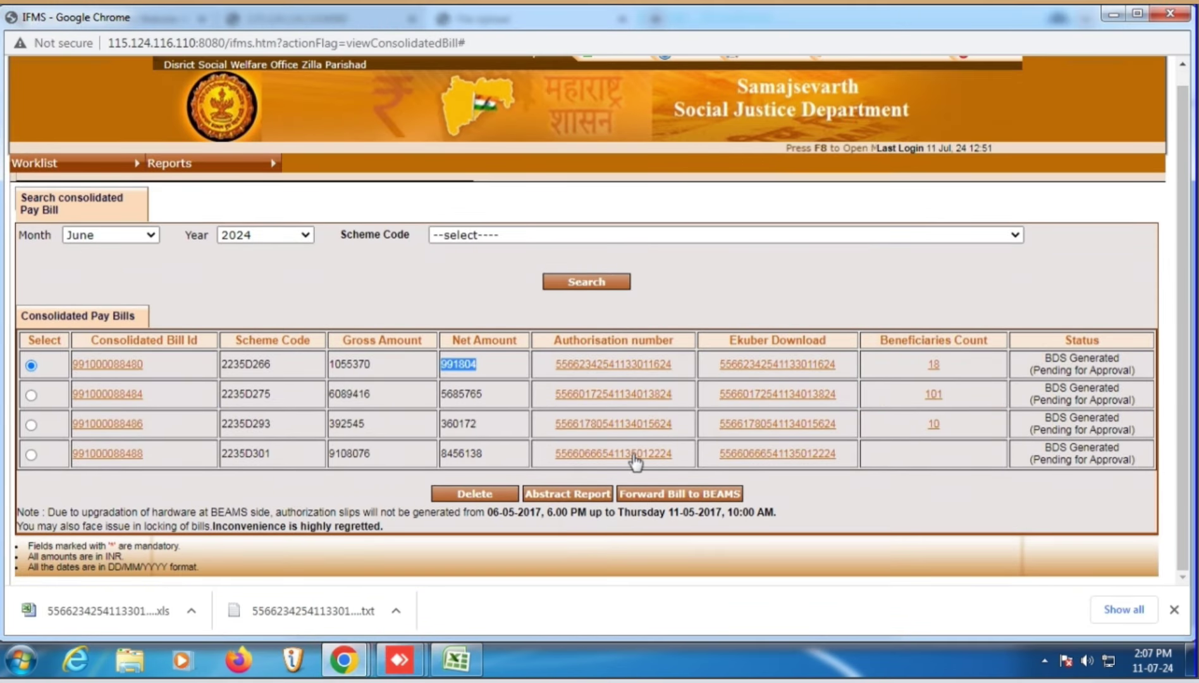
{"action": "left_click", "coordinate": [30, 454]}
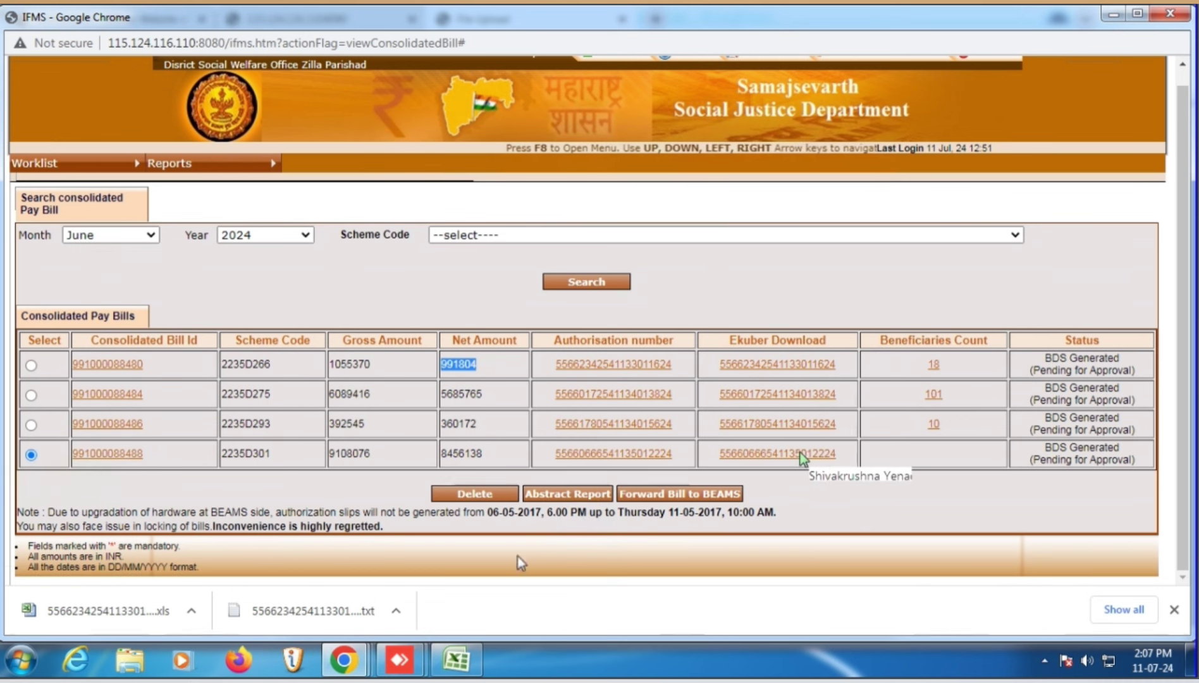
{"action": "scroll", "coordinate": [777, 465], "scroll_direction": "up", "scroll_amount": 1}
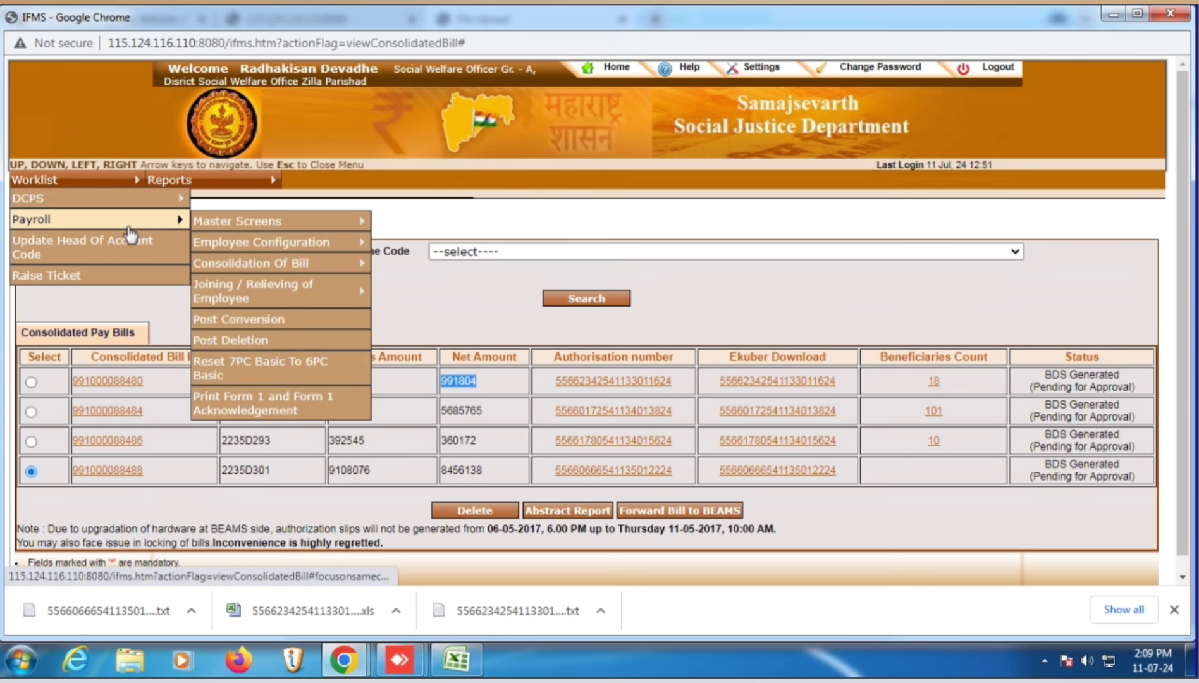
- Reload the June 2024 consolidated pay bill search, listing the same four BDS Generated bills
{"action": "left_click", "coordinate": [586, 300]}
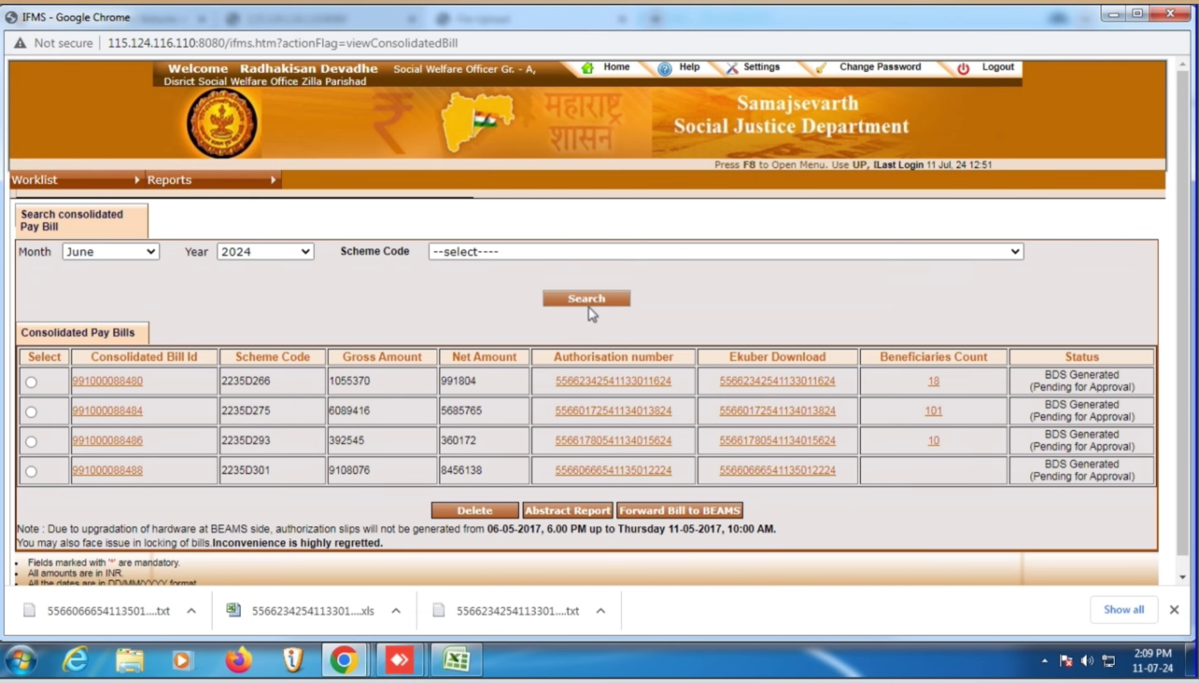
{"action": "left_click", "coordinate": [591, 305]}
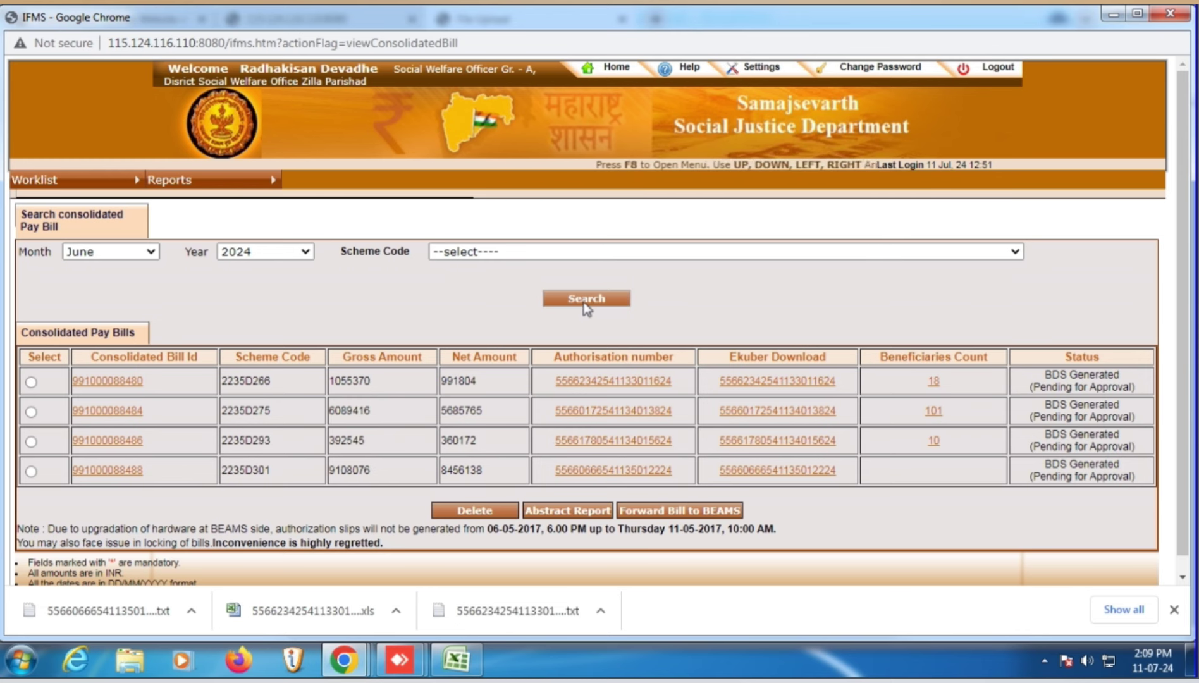
{"action": "left_click", "coordinate": [588, 301]}
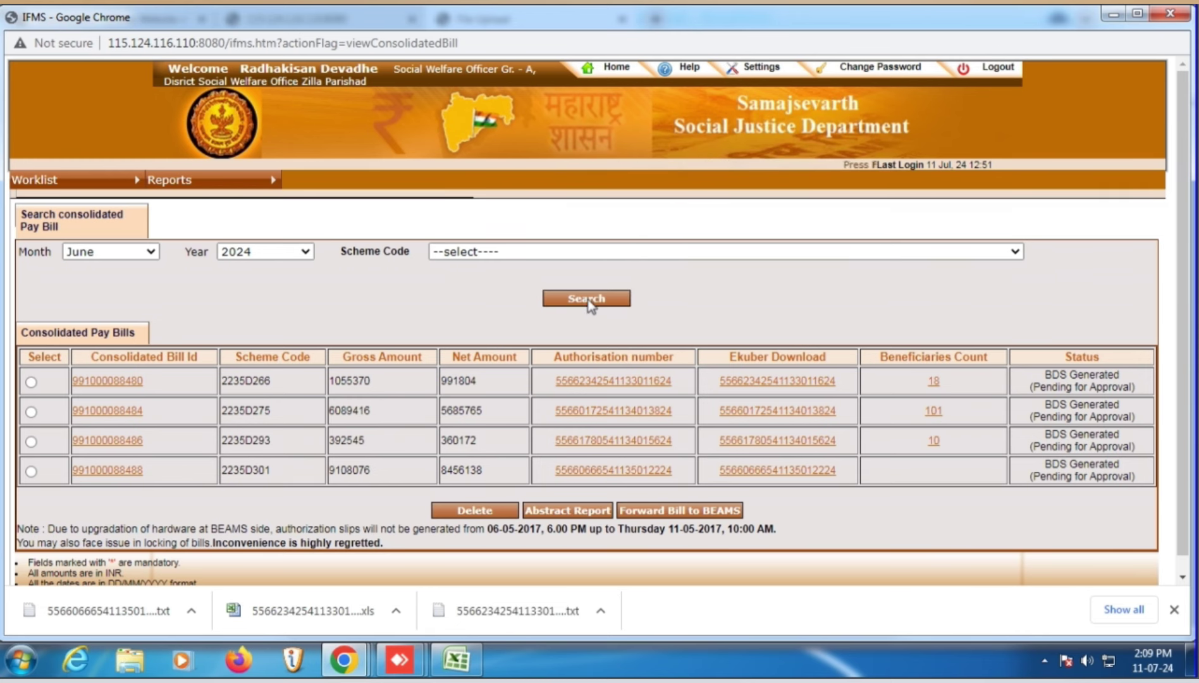
{"action": "left_click", "coordinate": [588, 301]}
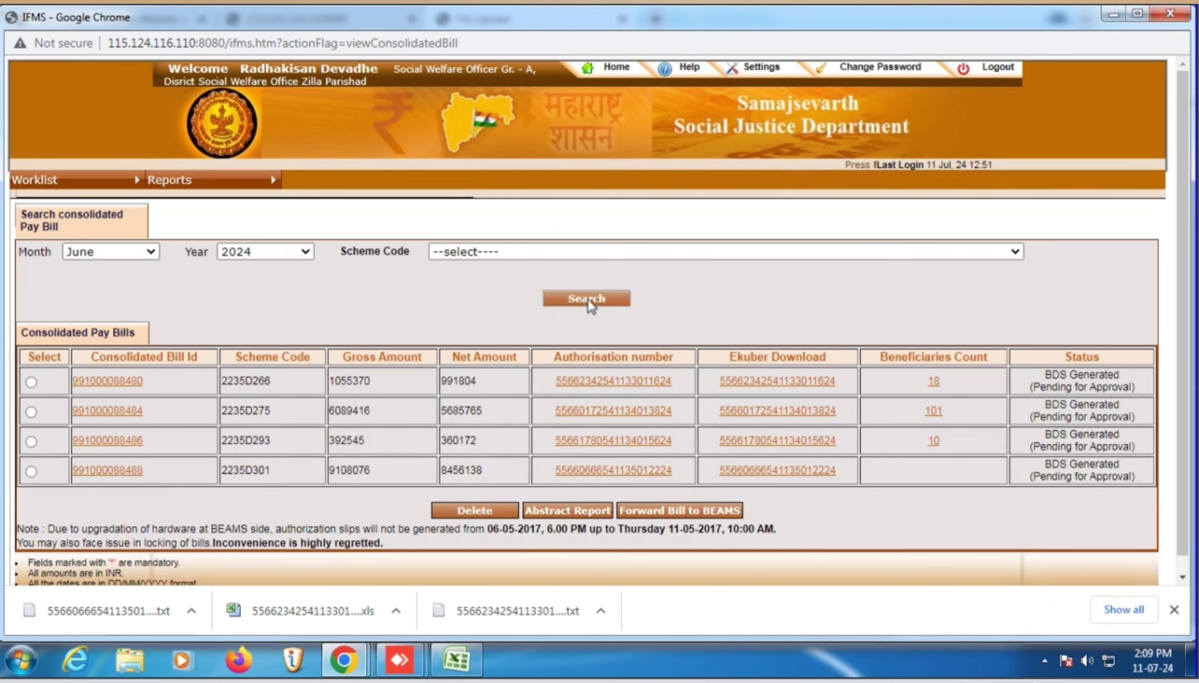